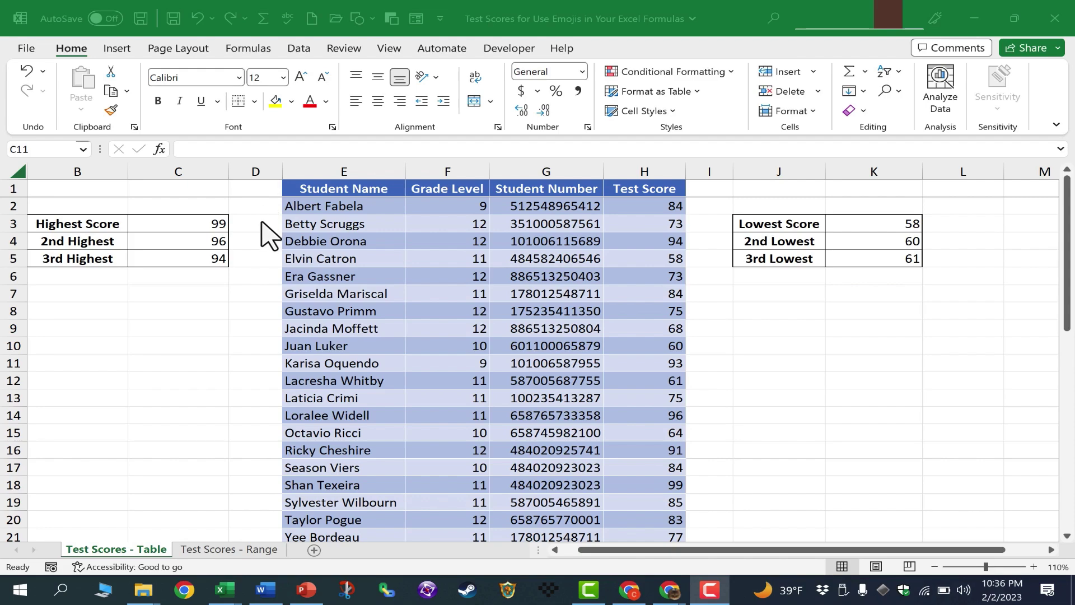
Start D3's formula as =IF(C3>95, beside the highest score
click(257, 225)
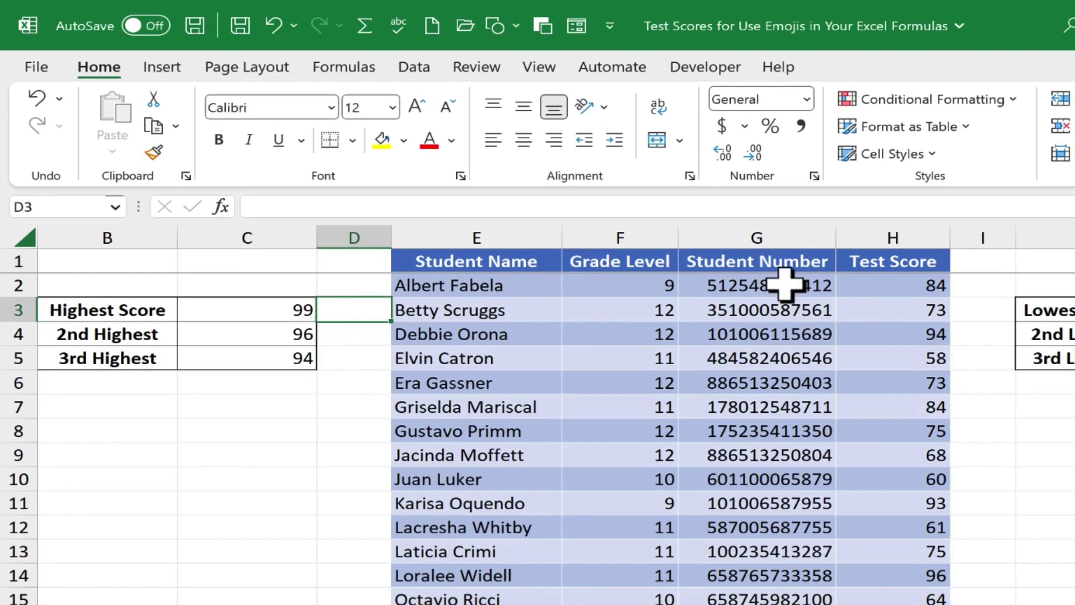
text(=)
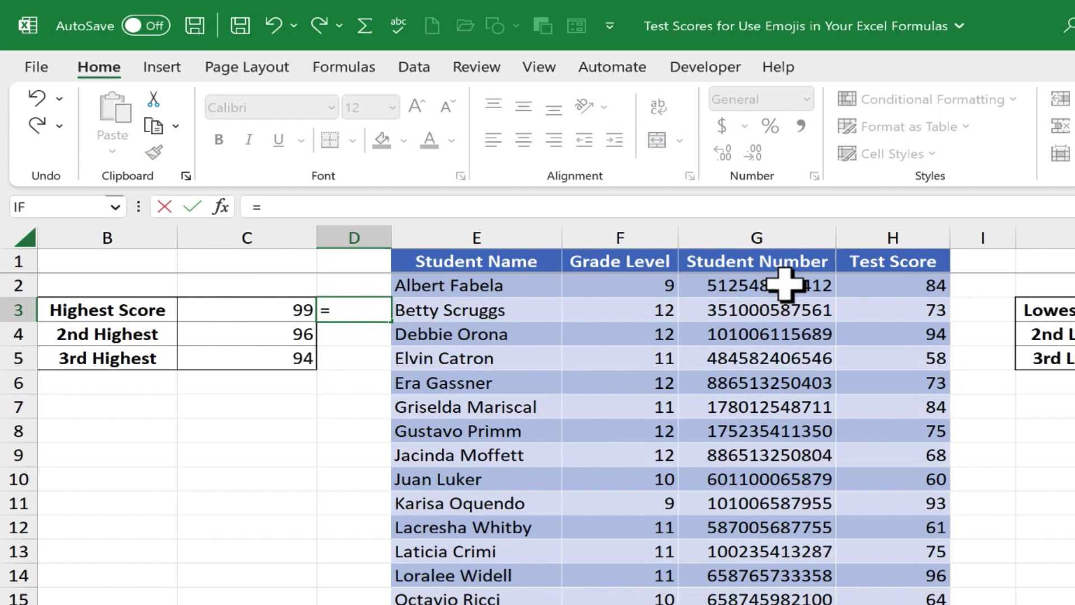
text(if)
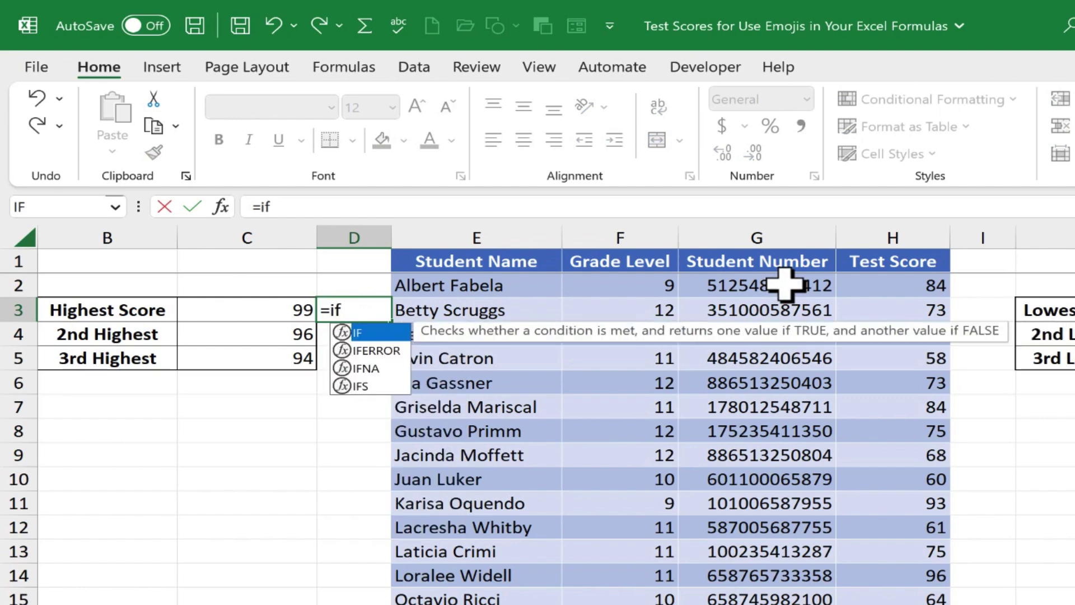
text(()
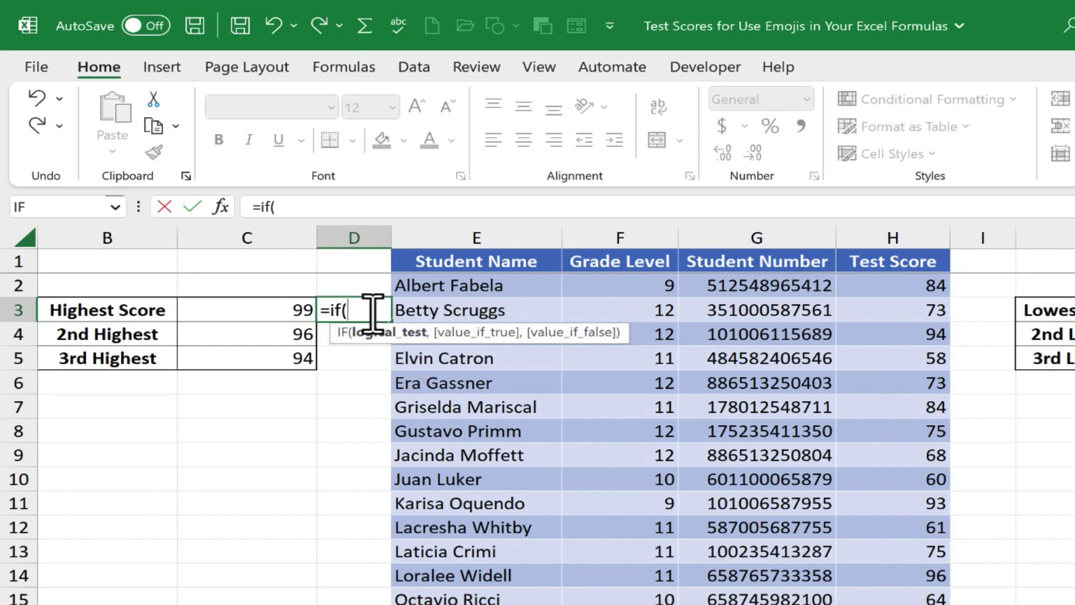
click(264, 309)
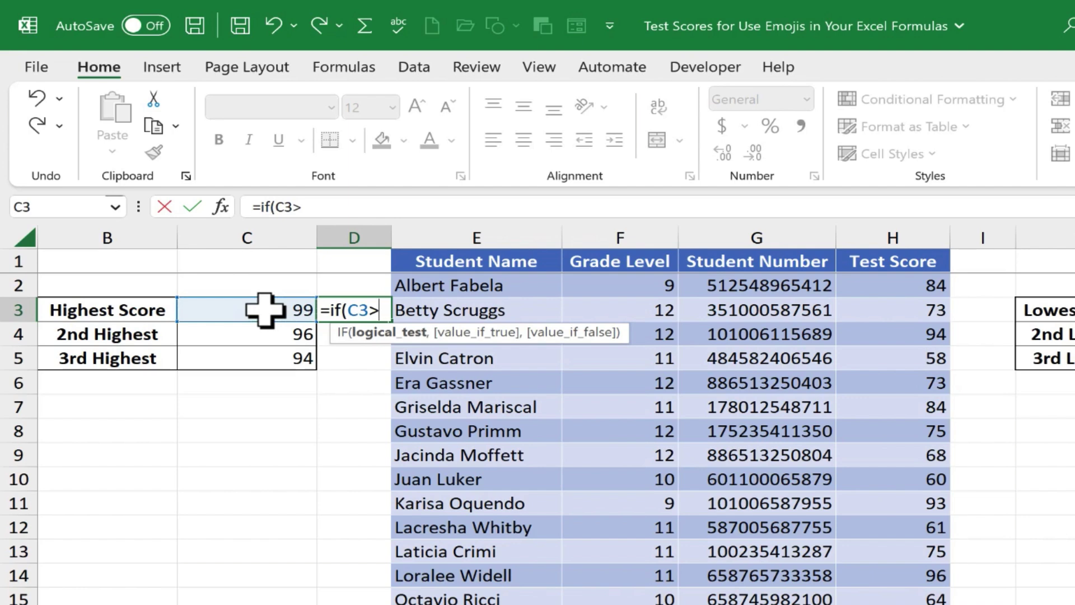
text(>95)
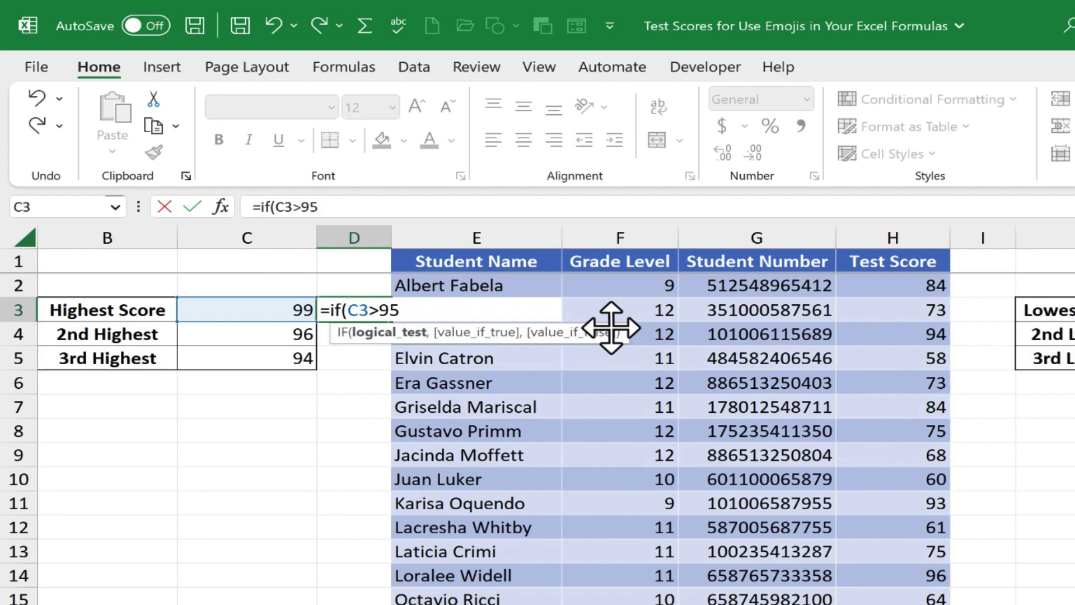
text(,)
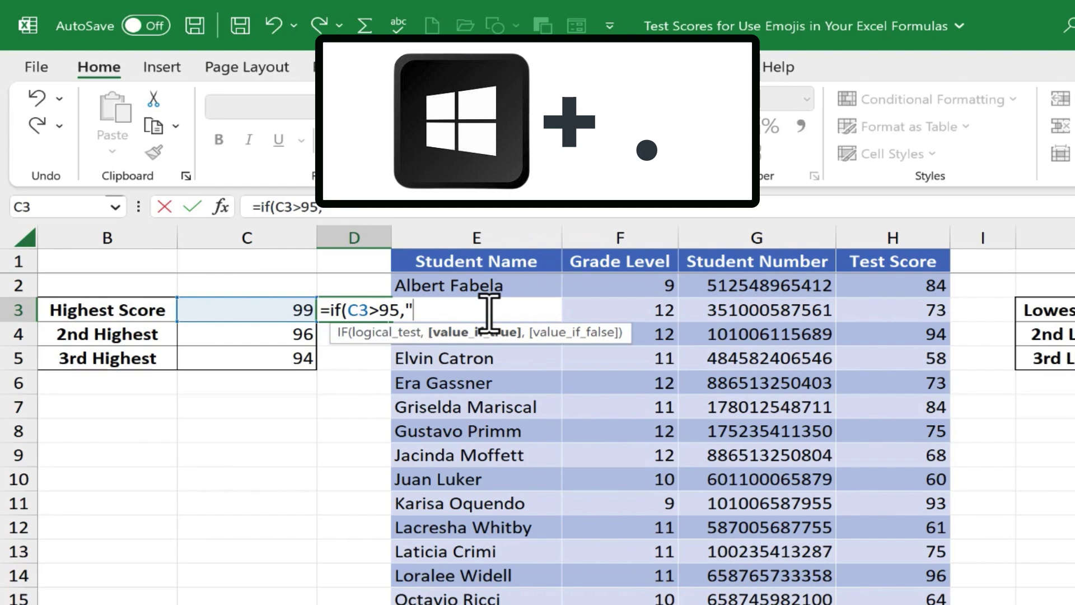
Open the emoji panel with Win+period and browse its categories for the sunglasses face
key(super+period)
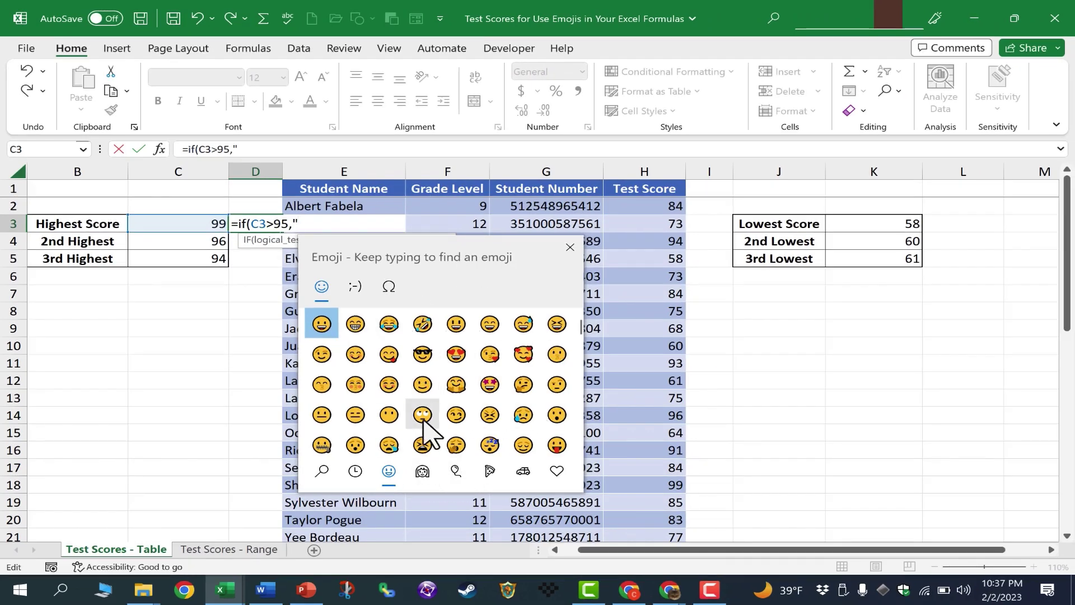
click(355, 471)
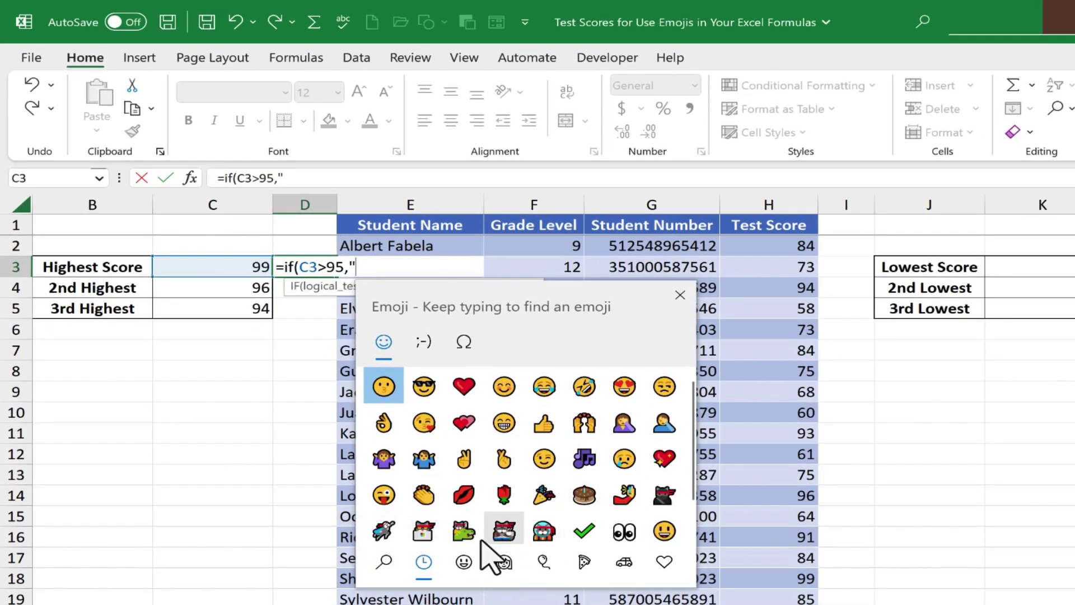
click(504, 561)
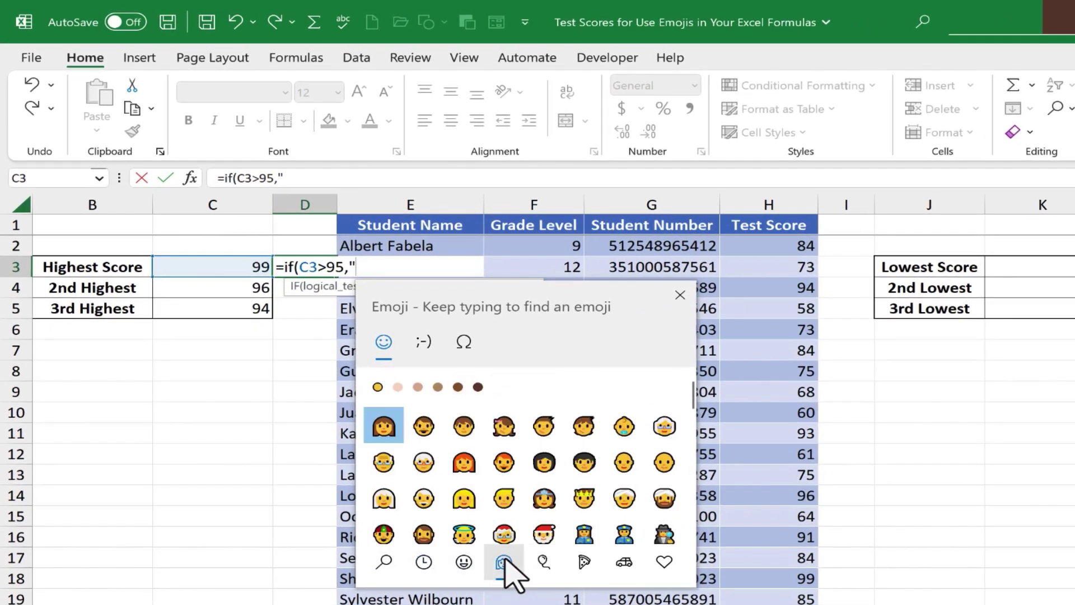
click(544, 562)
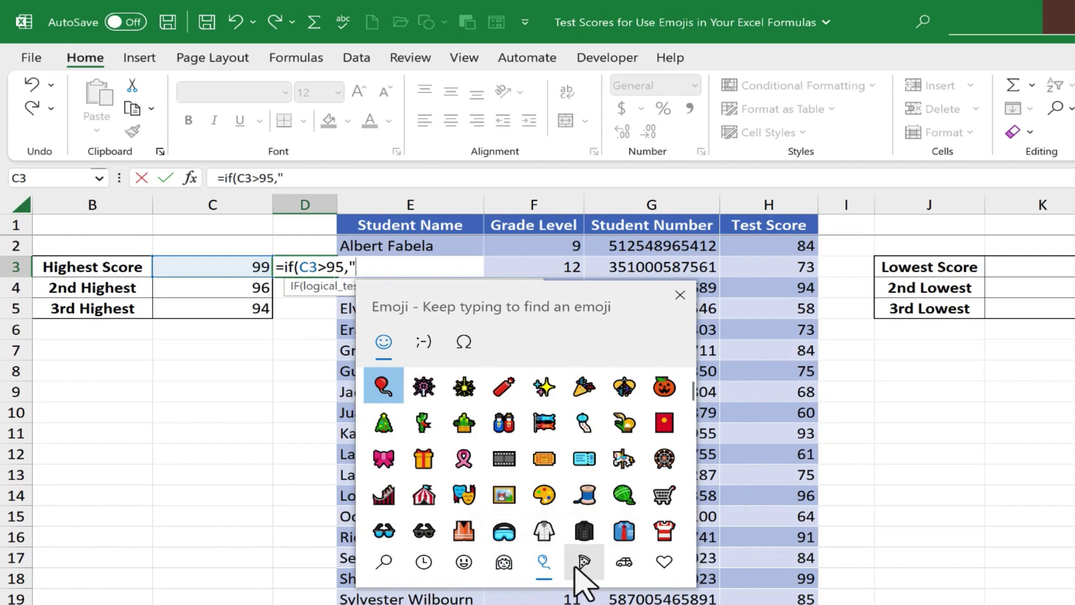
click(577, 565)
click(624, 563)
click(662, 563)
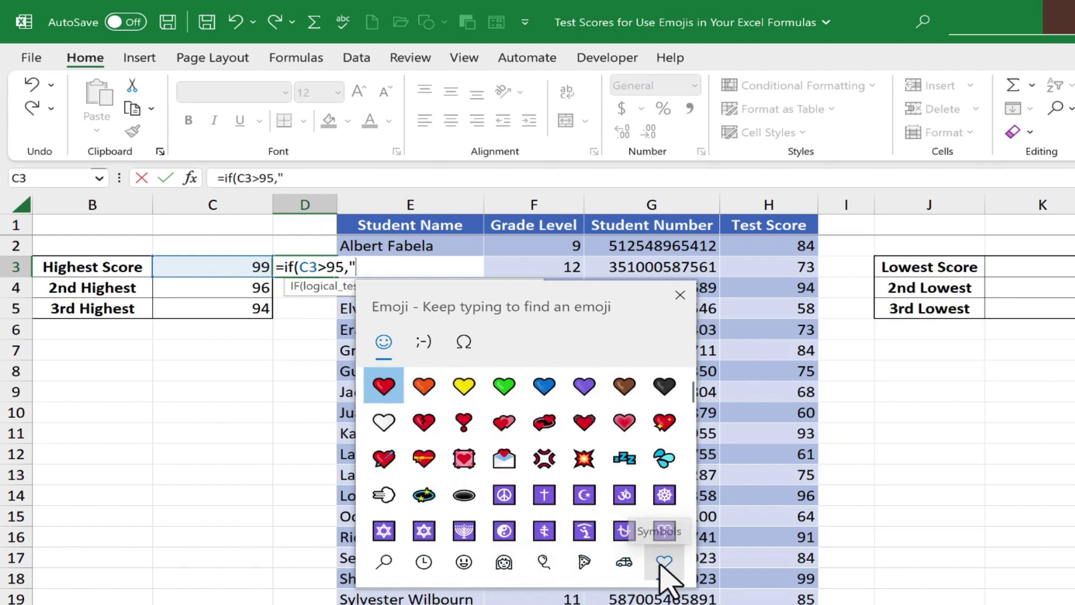
scroll(628, 480, down, 6)
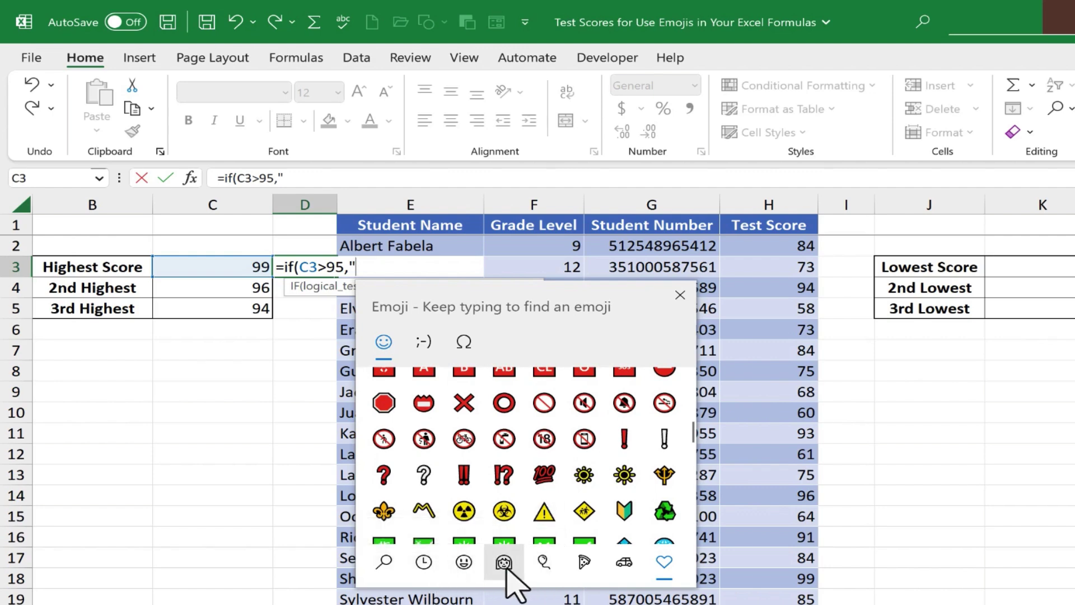
click(465, 563)
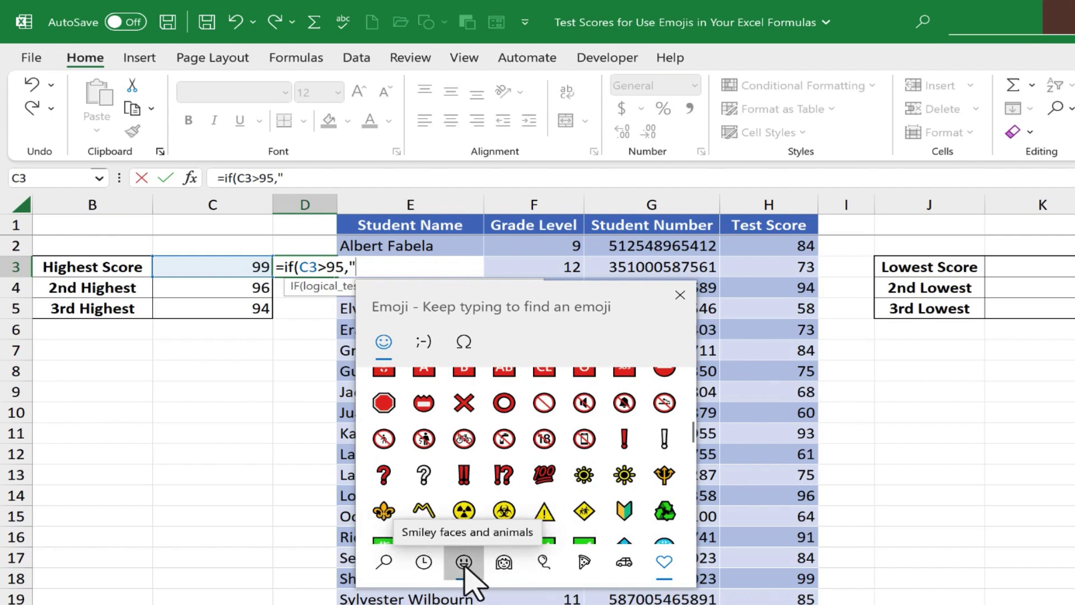
scroll(577, 448, down, 5)
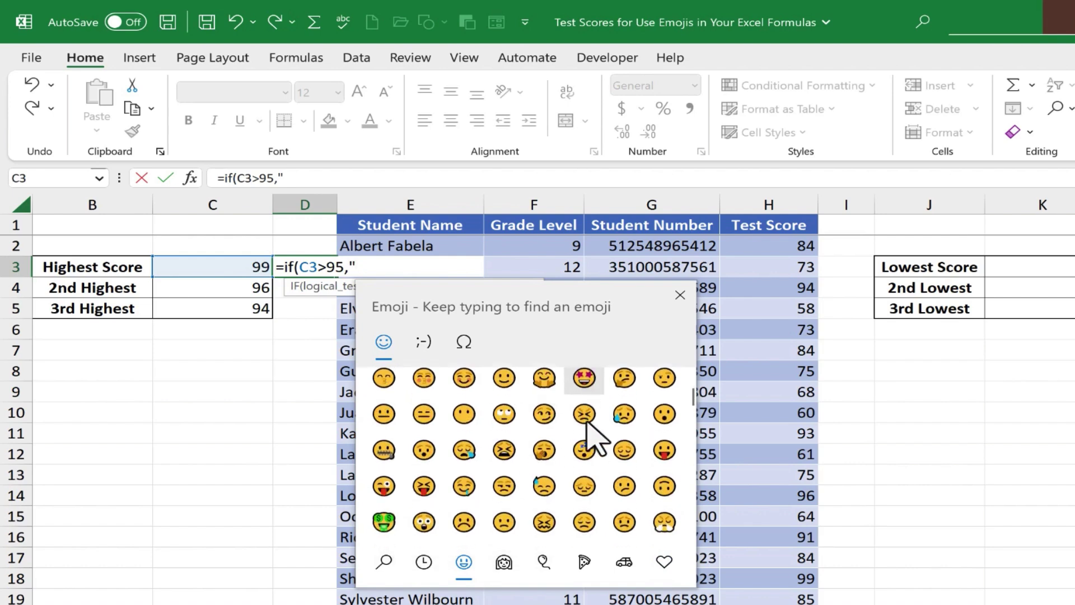
scroll(578, 432, down, 8)
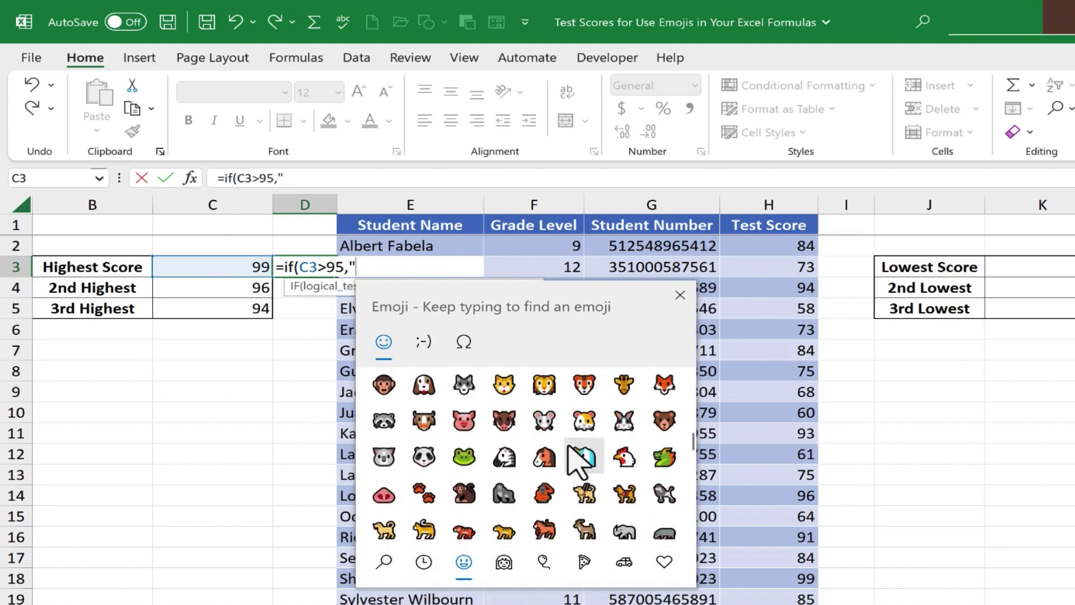
drag(692, 470, 689, 384)
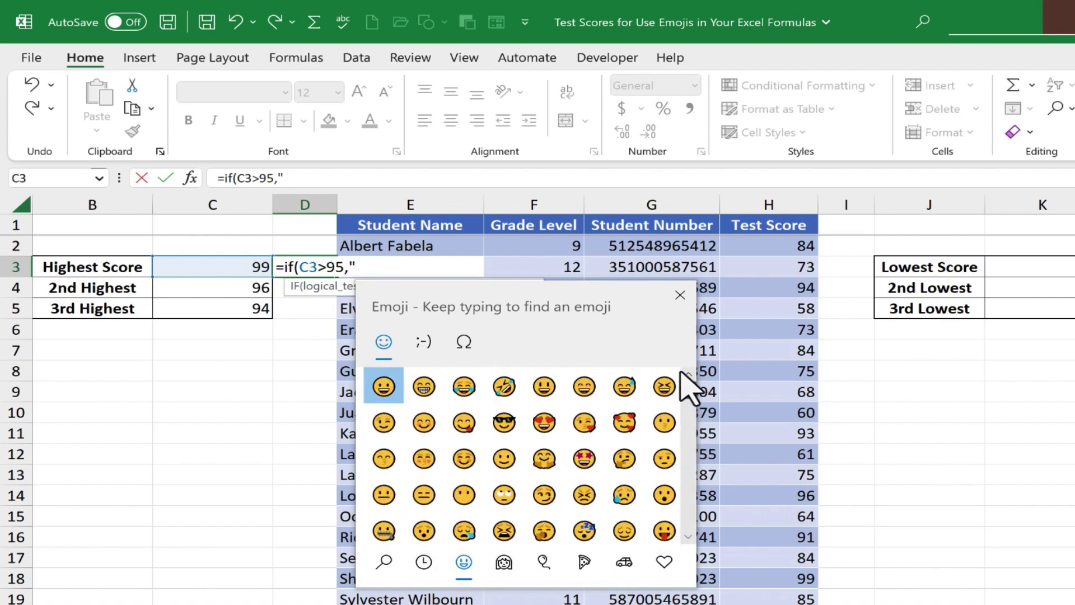
Insert the smiling-face-with-sunglasses emoji, close the quote, and dismiss the emoji panel
click(505, 426)
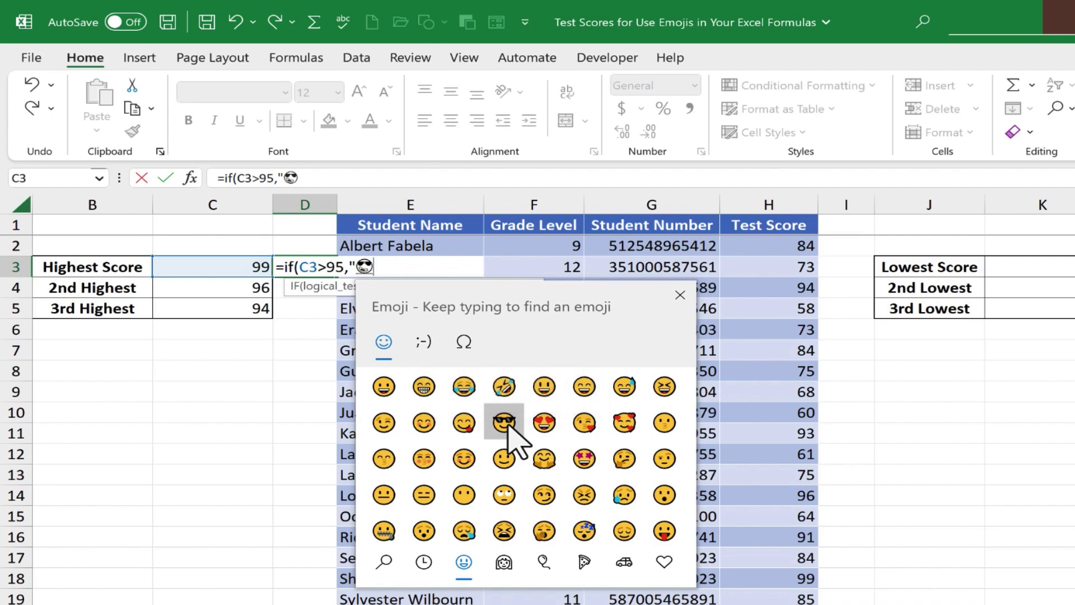
text(")
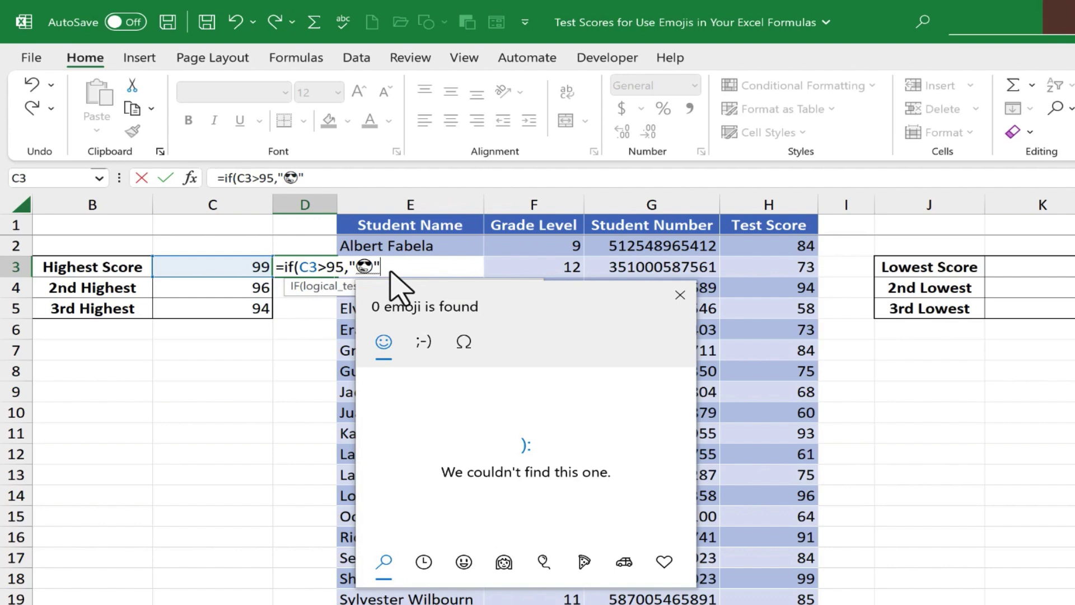
click(680, 296)
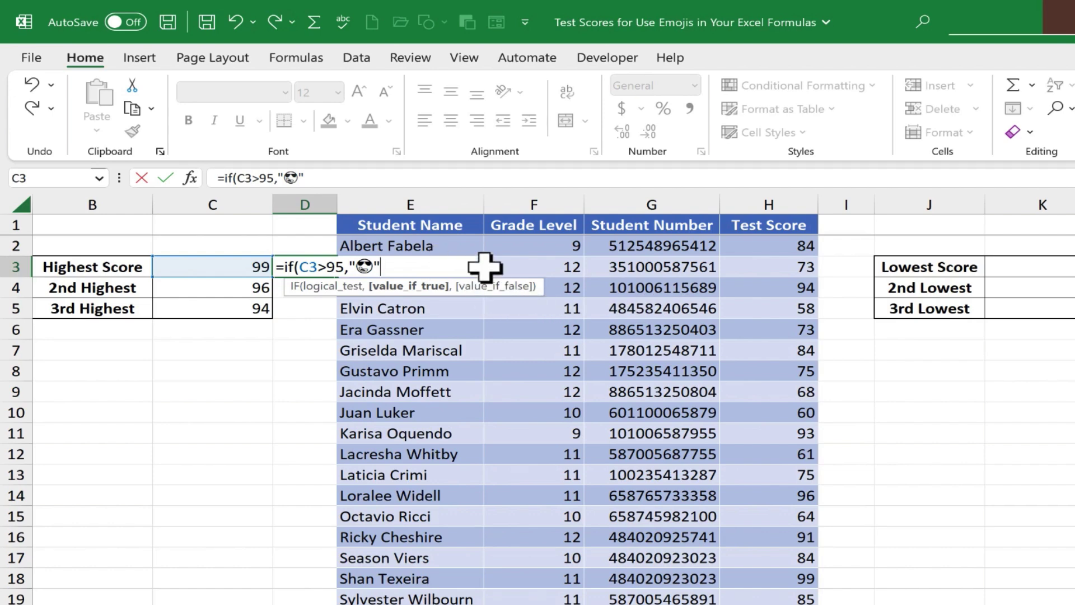
Finish D3's formula with a closing parenthesis and middle-align all of column D
text())
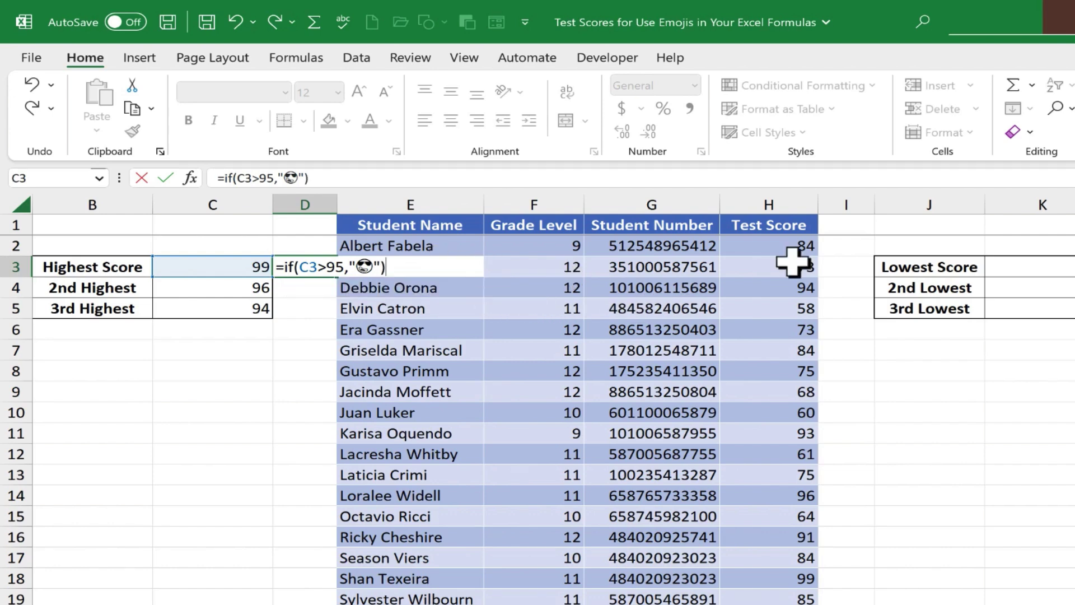
key(Return)
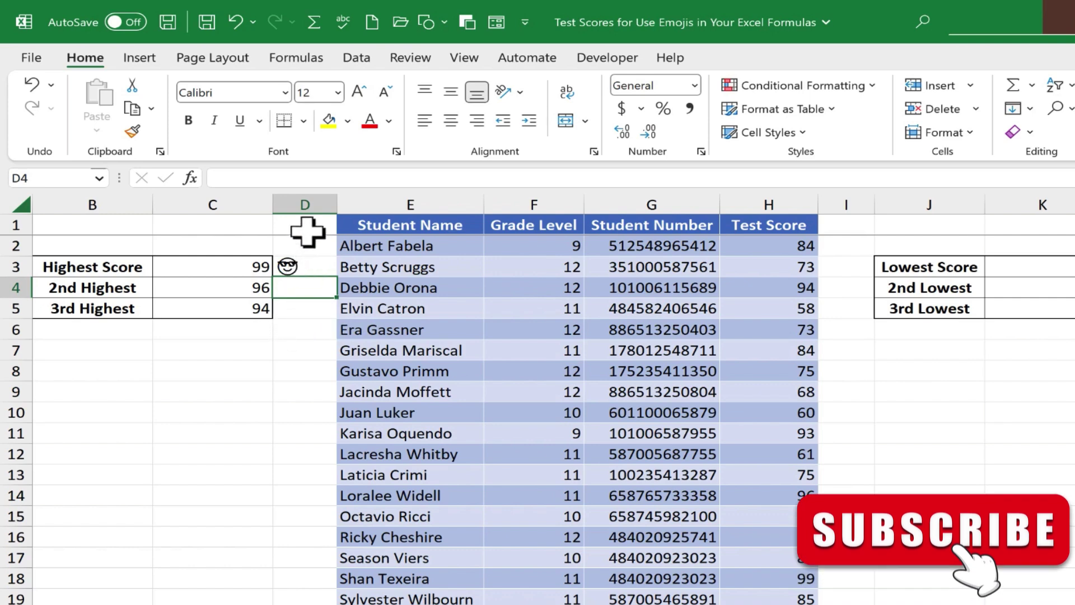
click(329, 196)
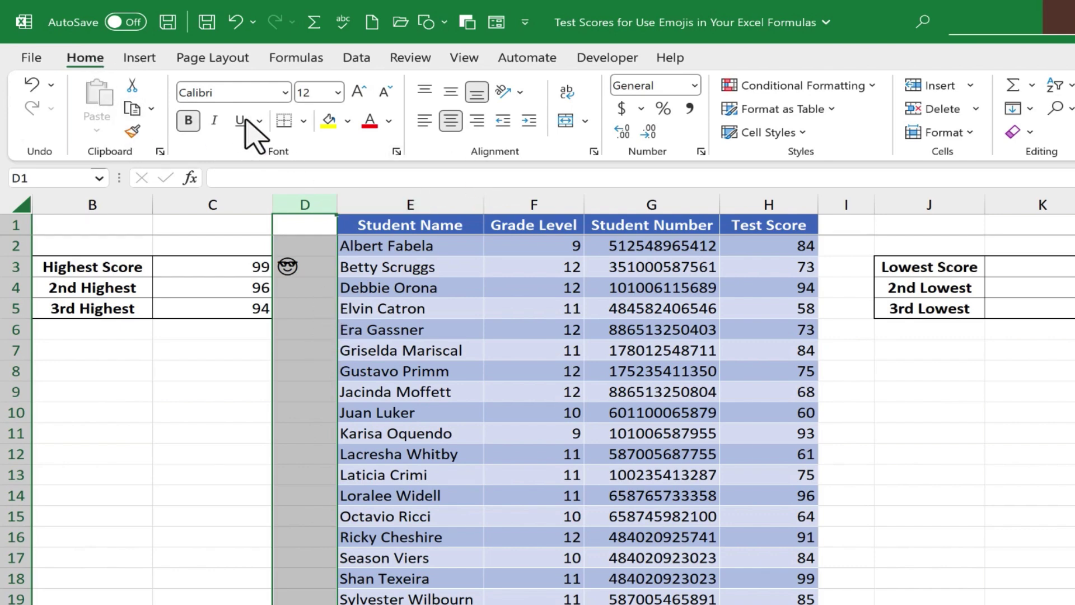
click(451, 92)
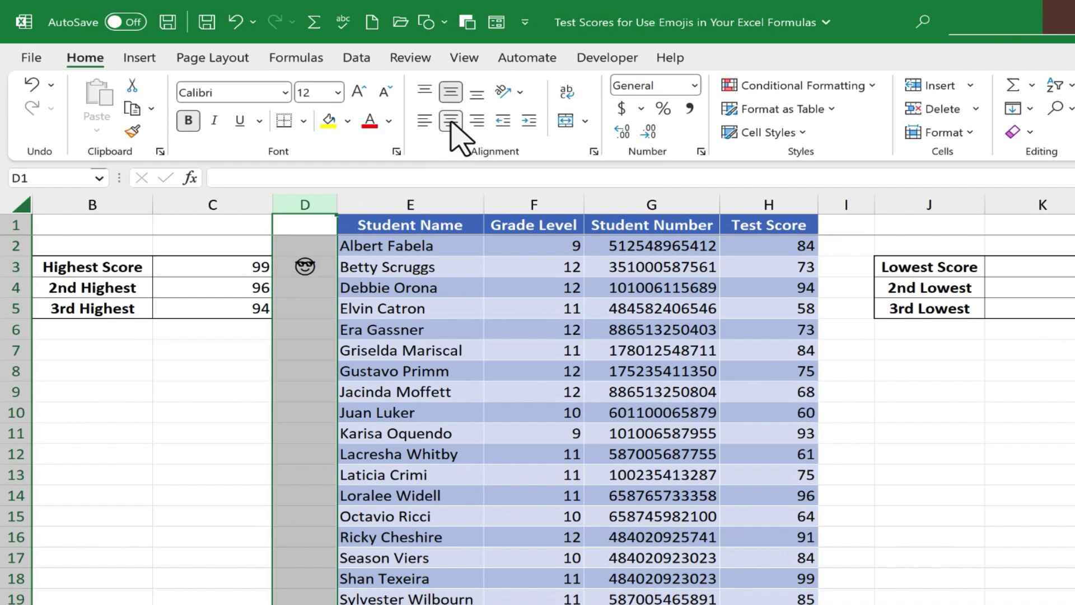
click(317, 288)
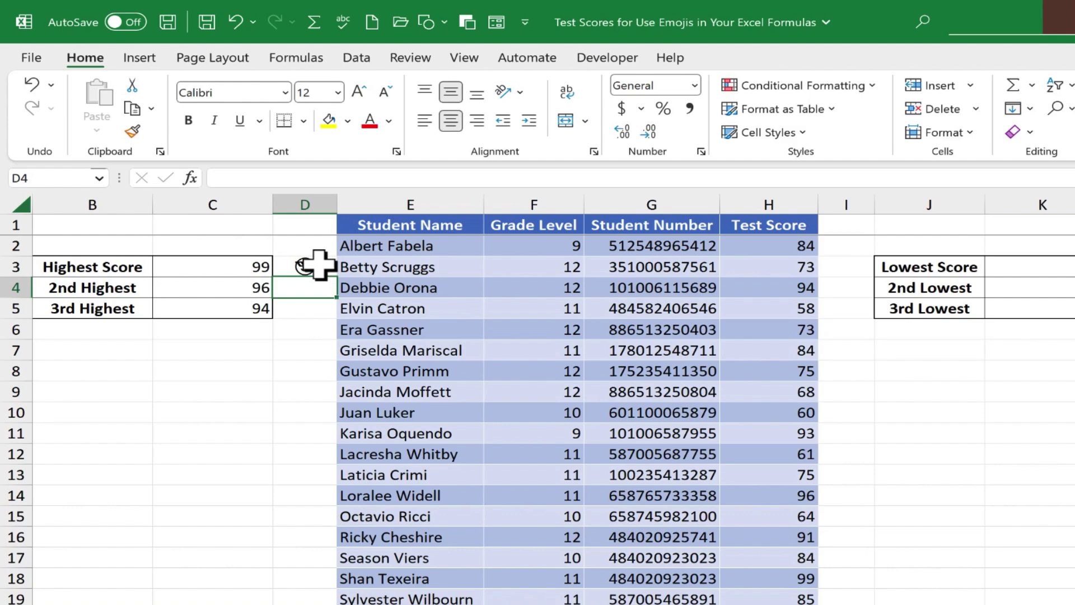
Fill D3's formula down to D5, giving sunglasses beside 96 and FALSE beside 94
click(318, 265)
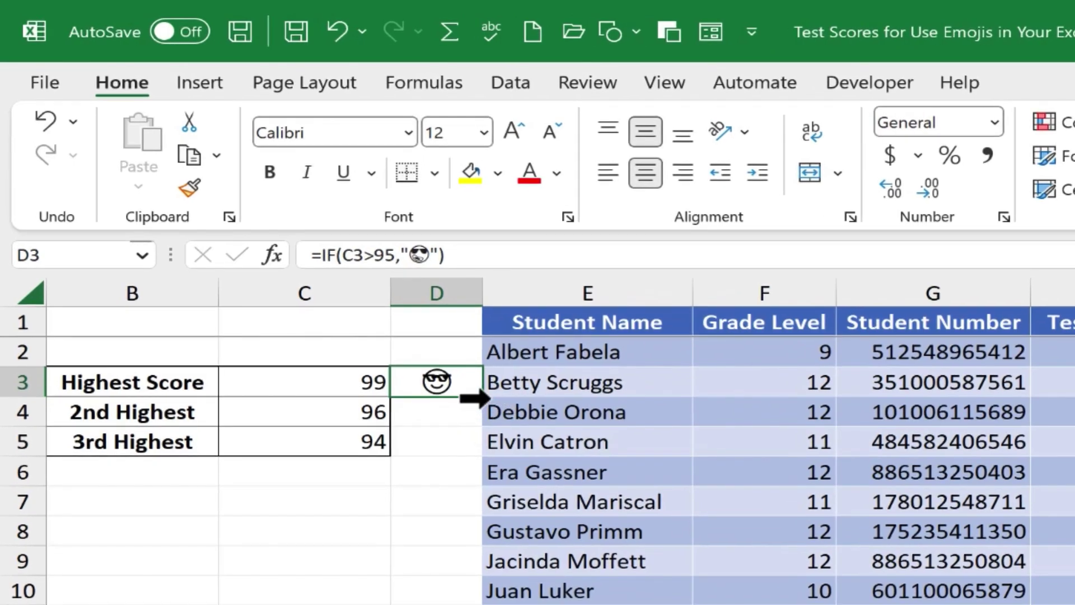
drag(486, 401, 486, 455)
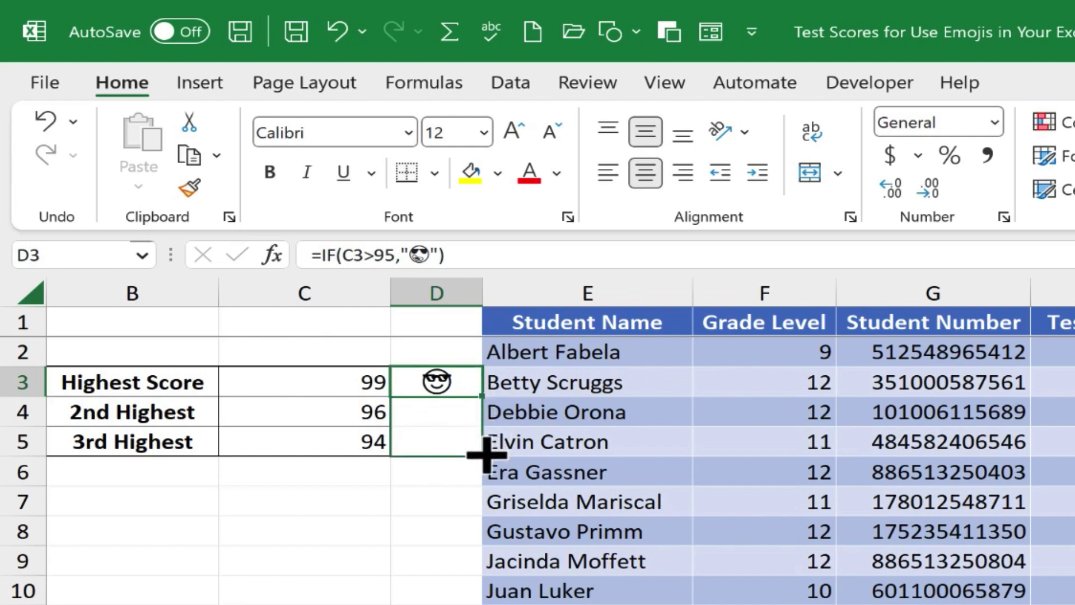
drag(486, 454, 486, 455)
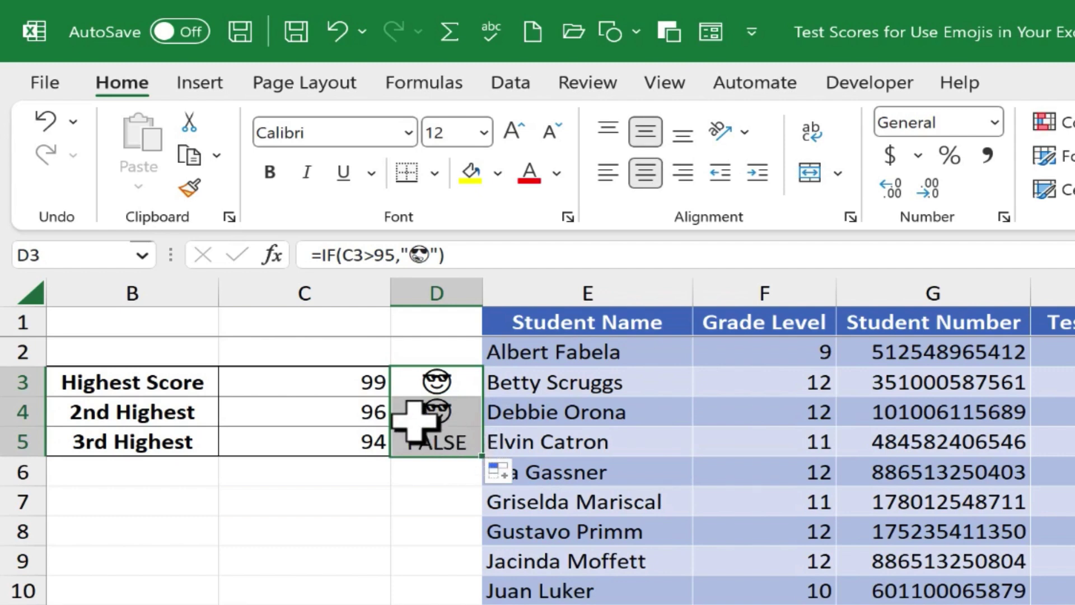
click(466, 413)
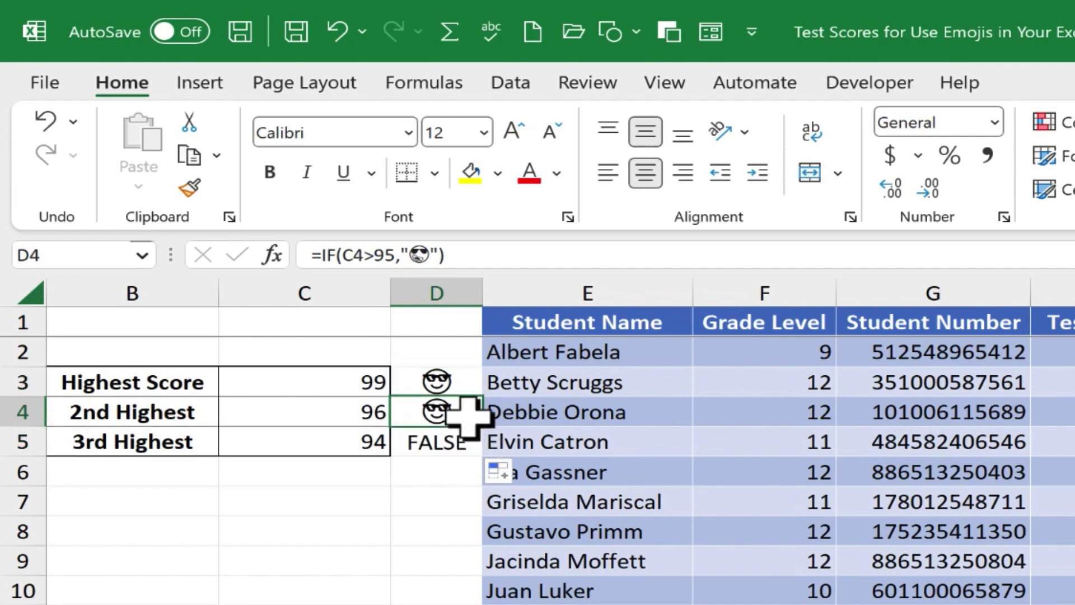
click(459, 442)
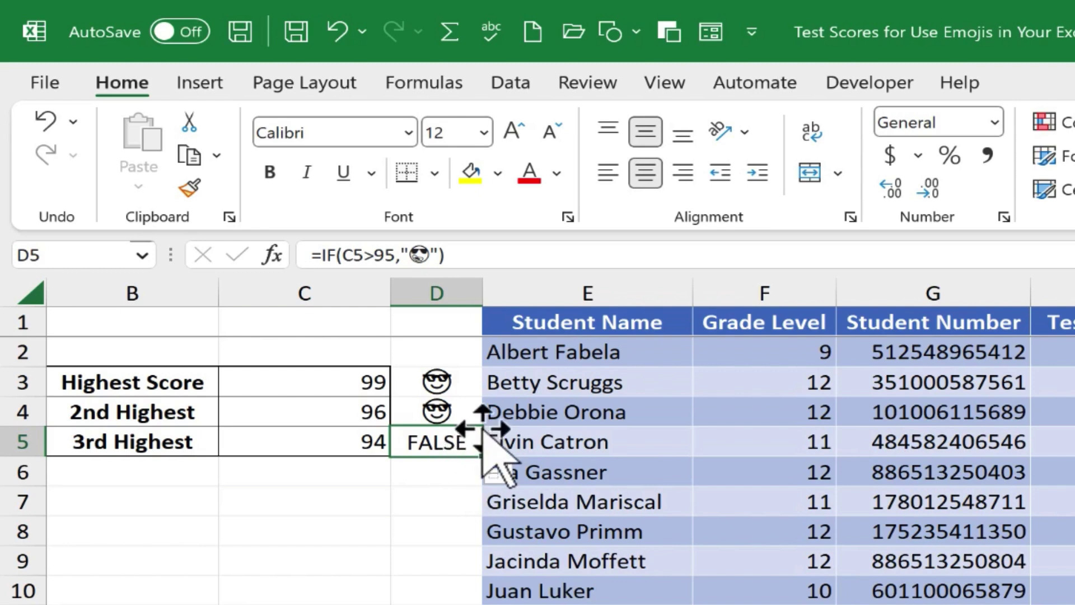
Add " " as D5's value_if_false so the cell beside 94 shows blank
click(433, 256)
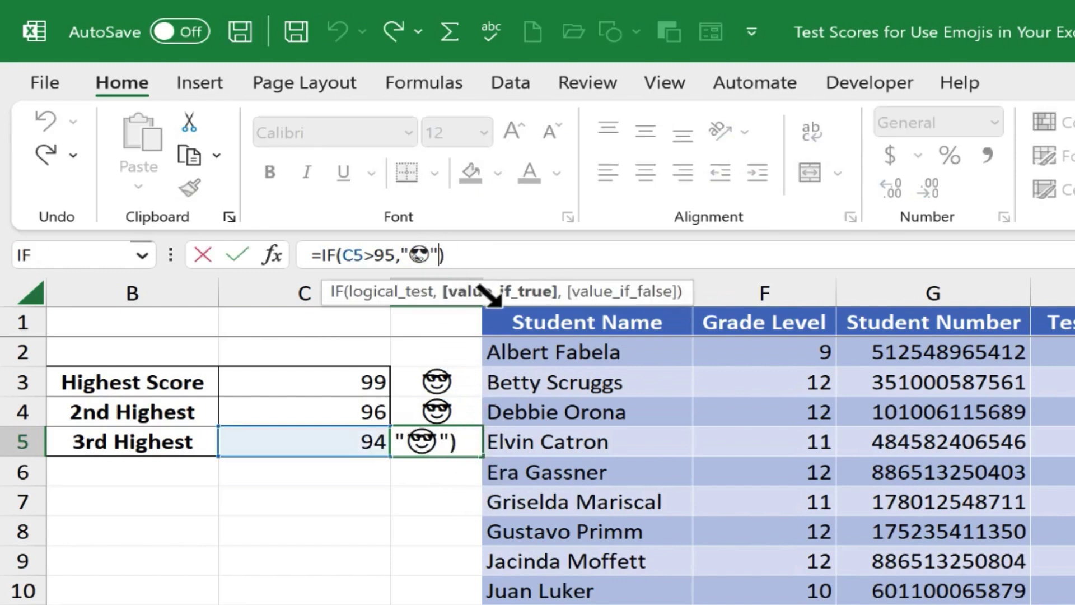
click(437, 256)
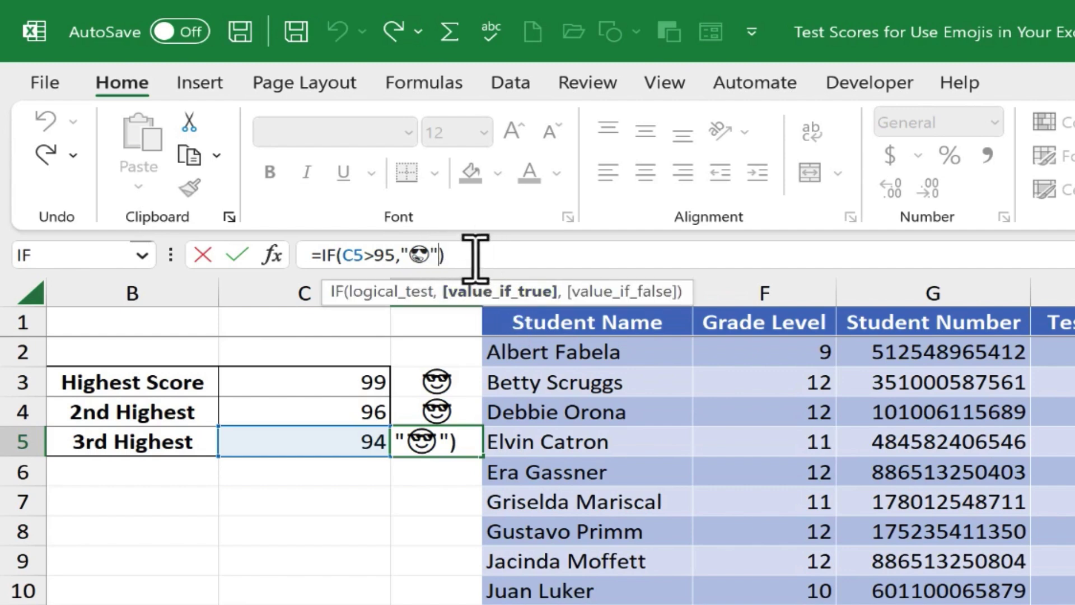
text(,)
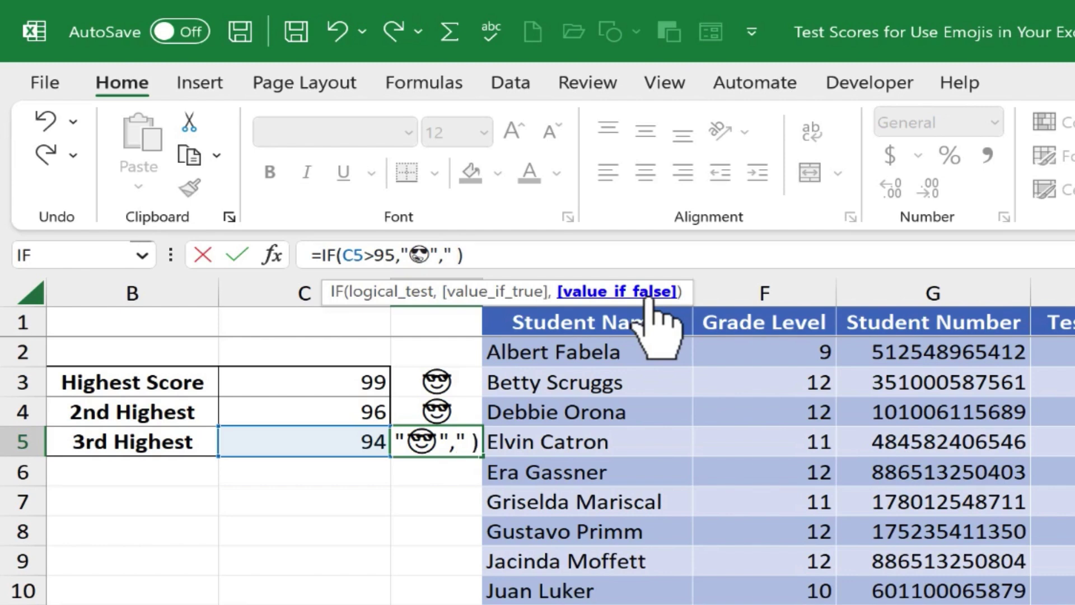
text(")
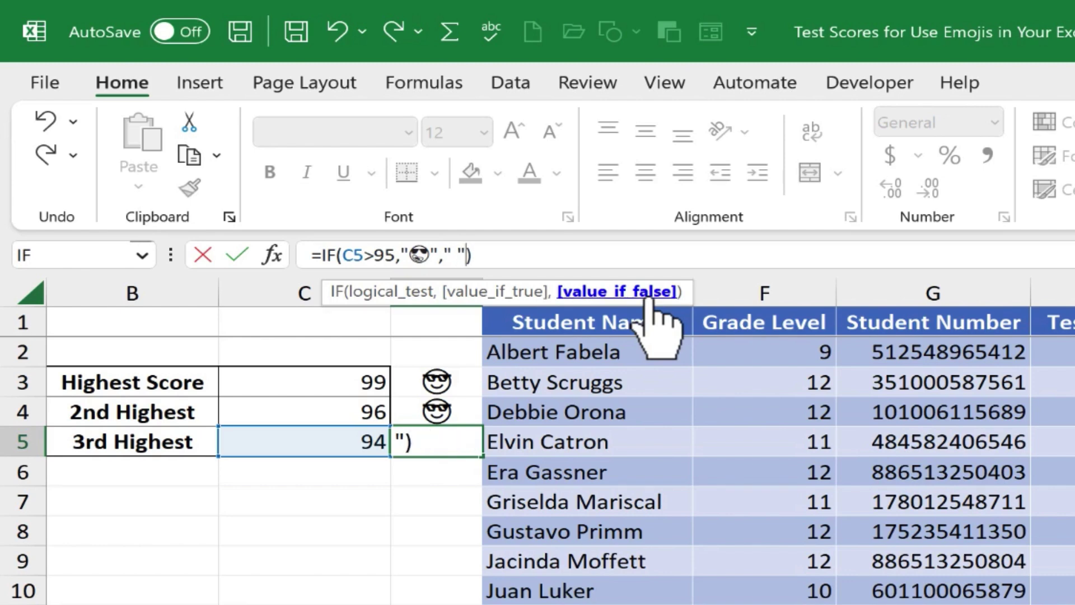
key(Return)
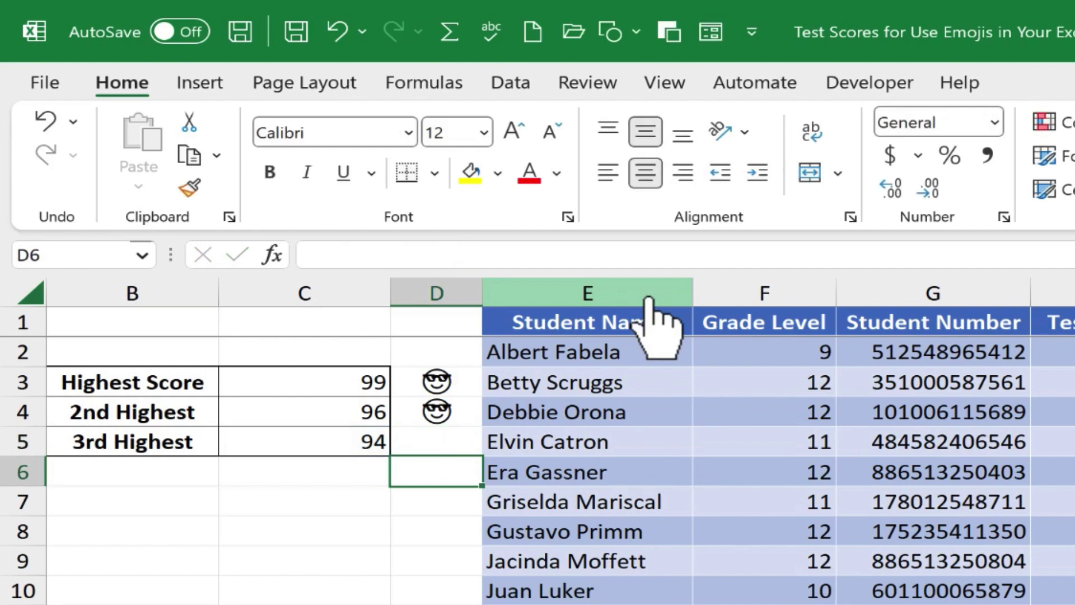
click(447, 436)
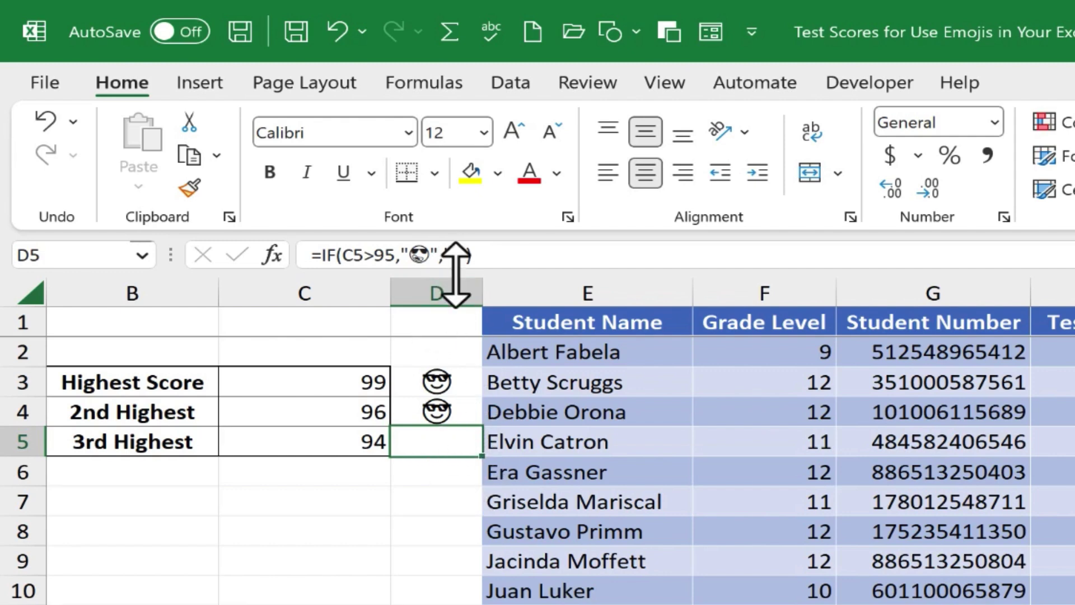
Replace D5's blank false value with a thinking-face emoji from the emoji panel
click(469, 258)
key(BackSpace)
key(BackSpace)
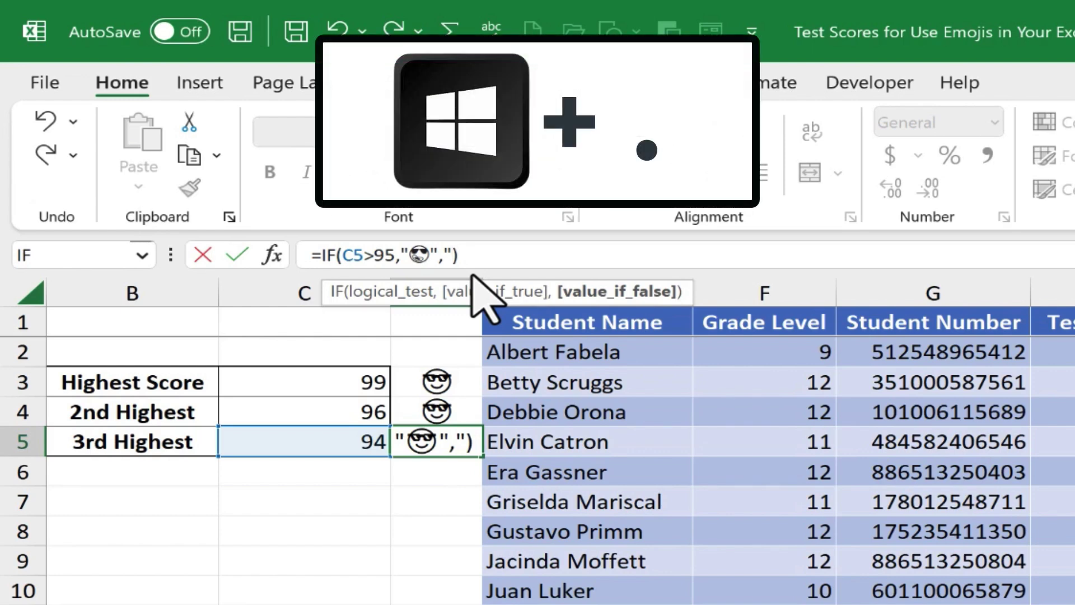
key(super+period)
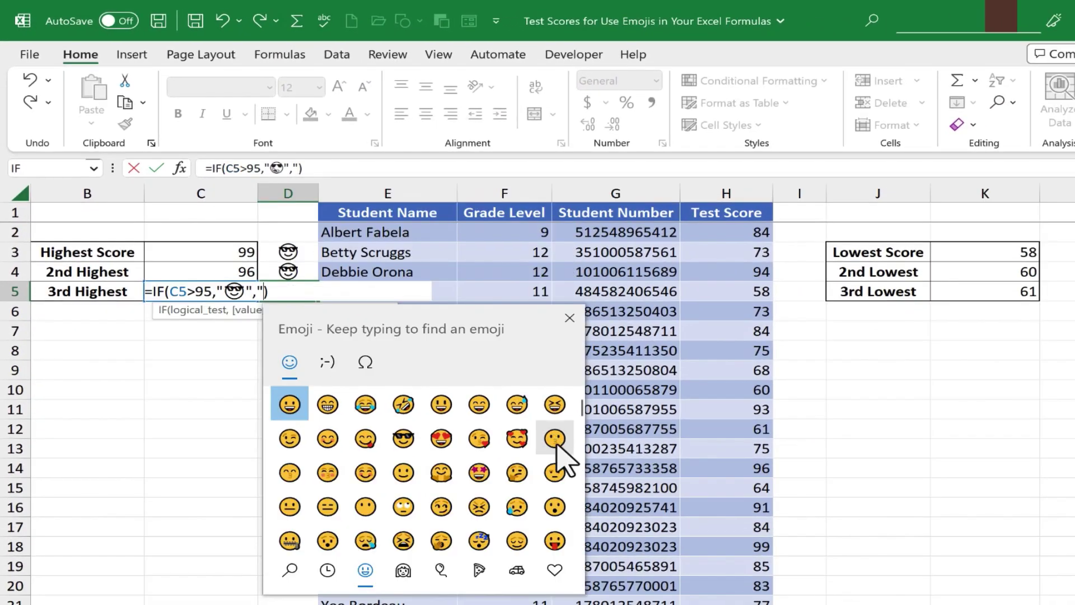
click(516, 472)
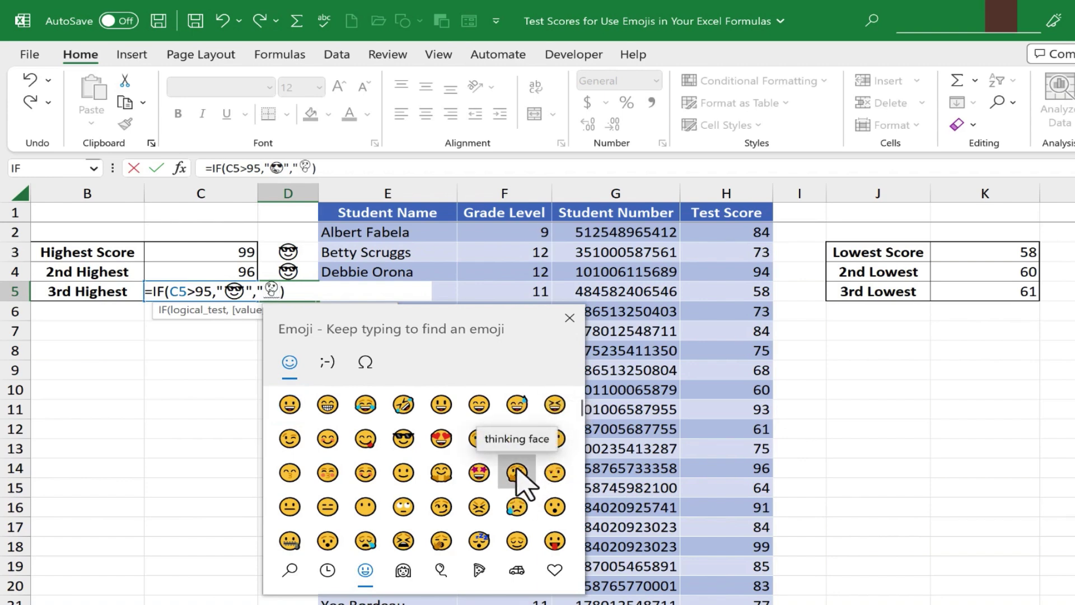
click(569, 318)
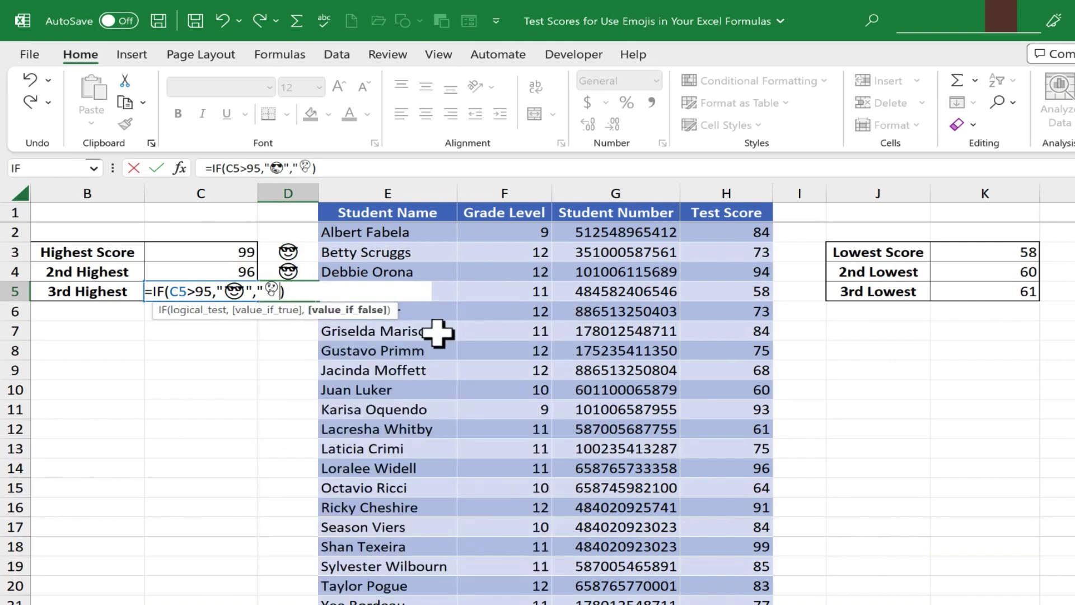
key(Return)
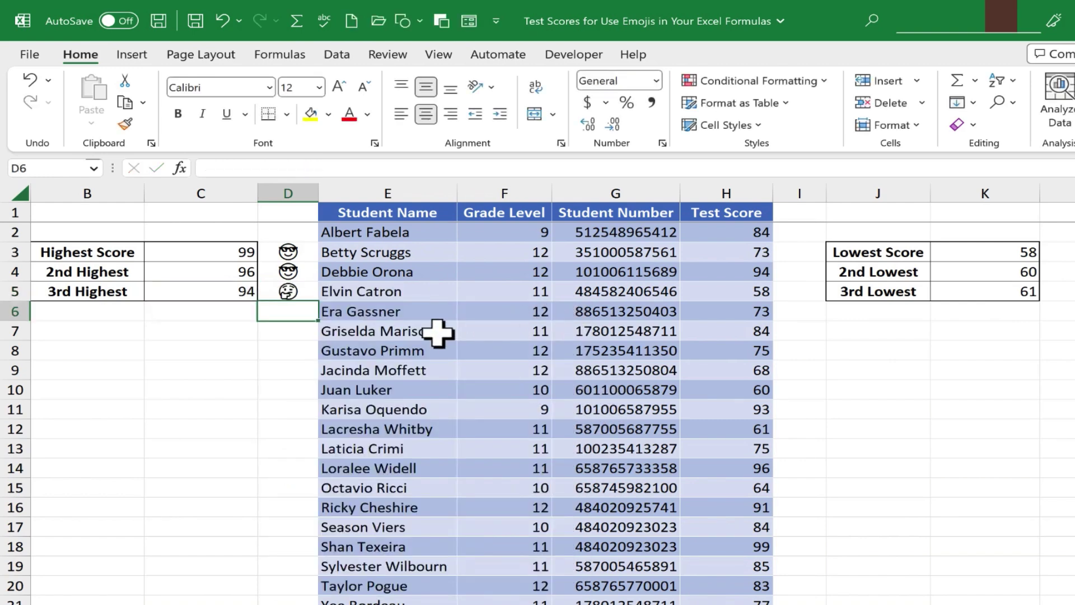
click(293, 287)
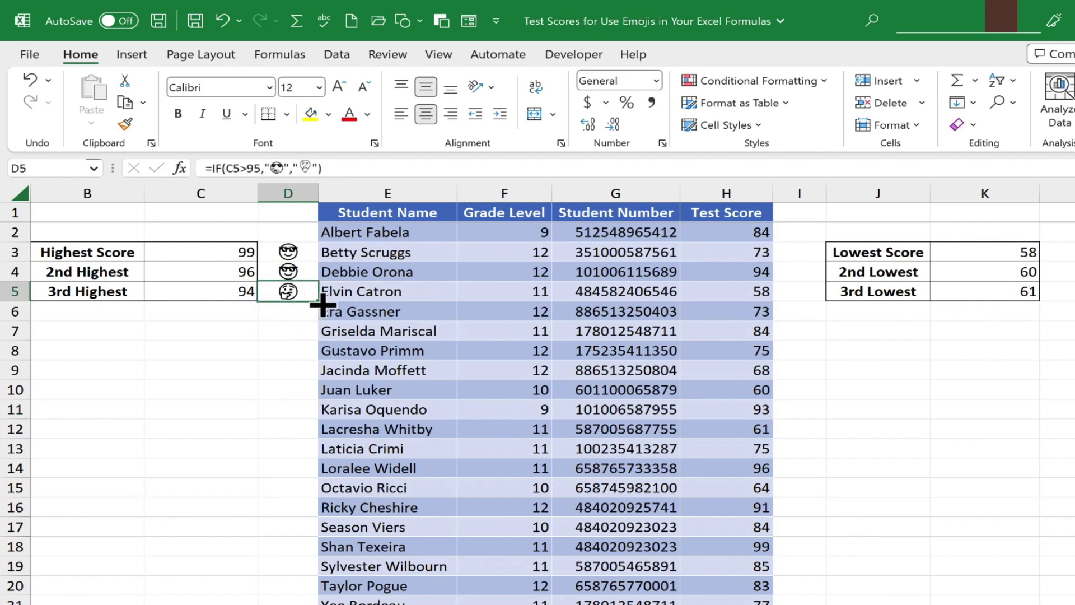
Fill D5's thinking-face formula up into D3 and D4, then check D3's formula
drag(321, 305, 317, 247)
click(253, 367)
click(292, 248)
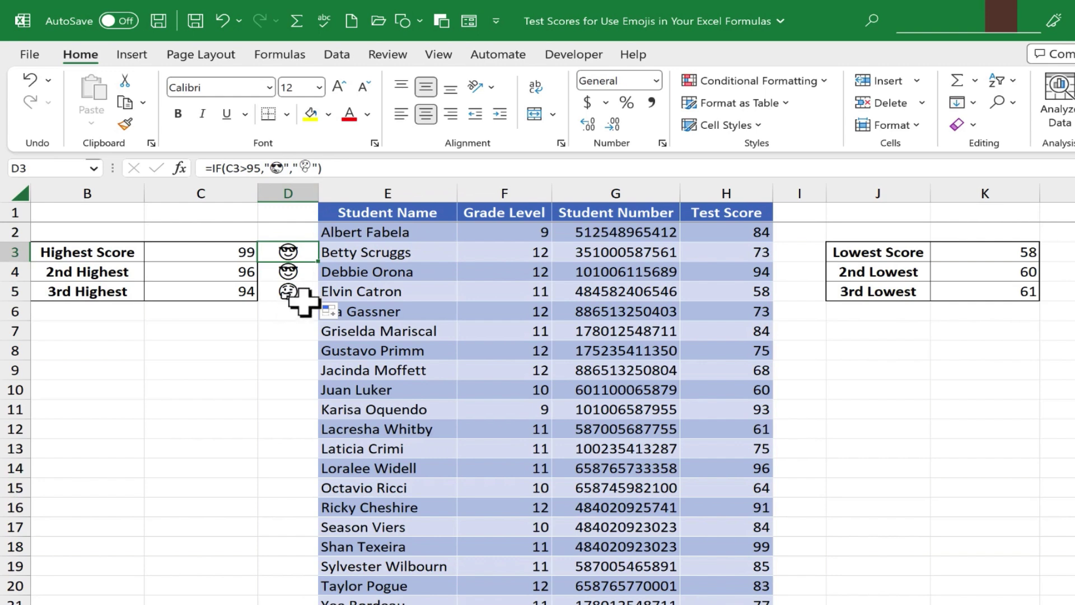
click(288, 347)
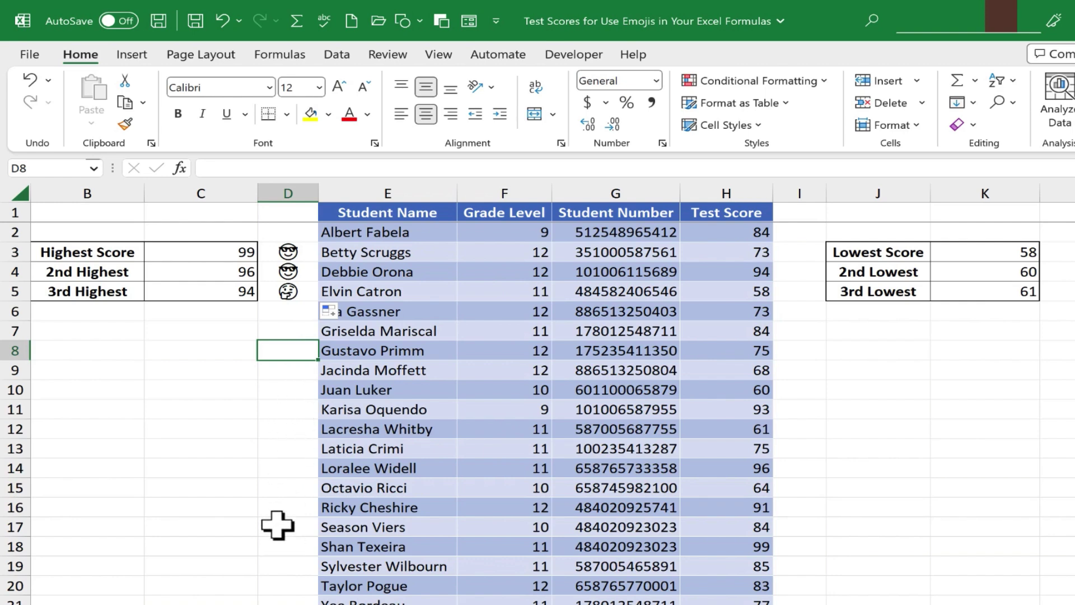
key(super+period)
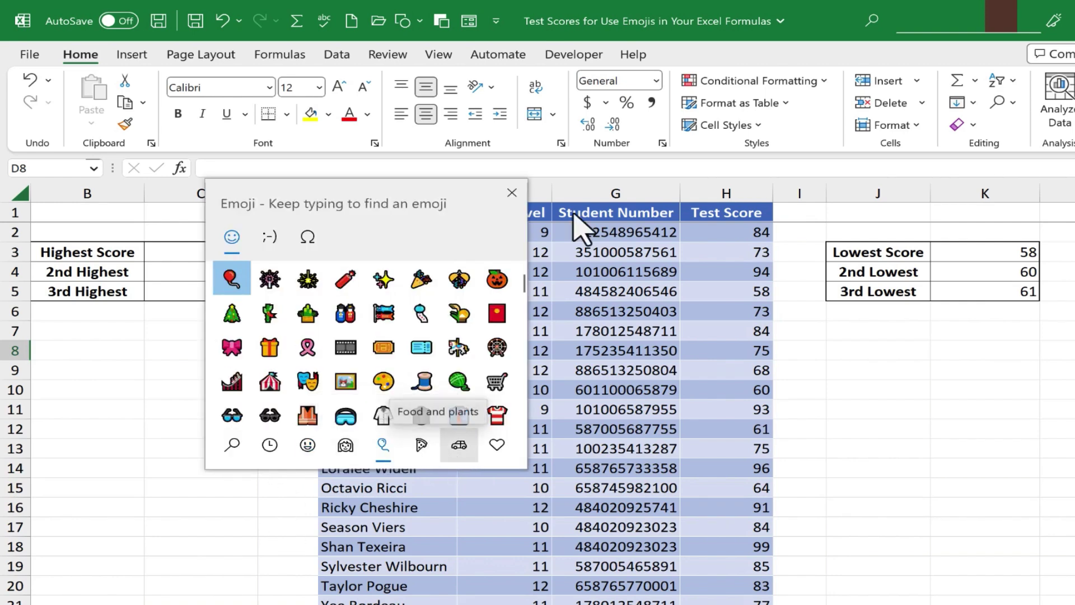
click(512, 193)
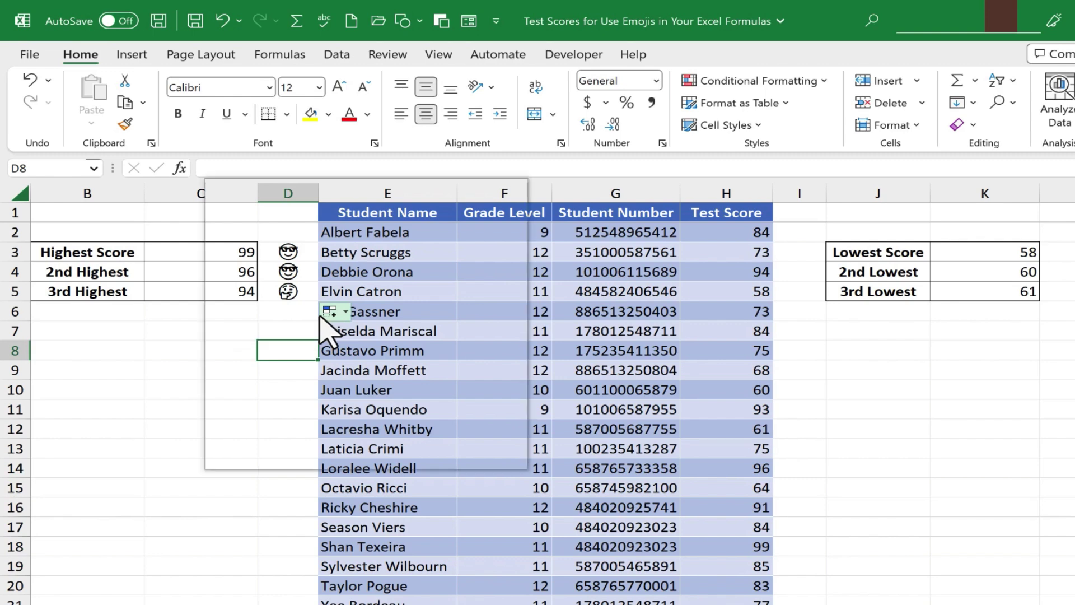
key(super+period)
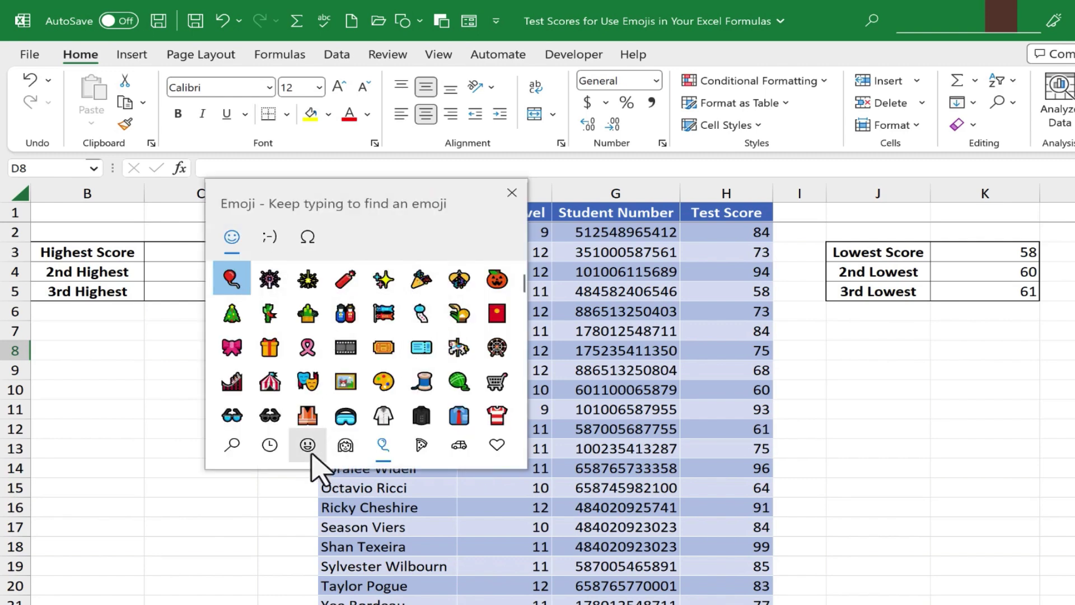
click(270, 446)
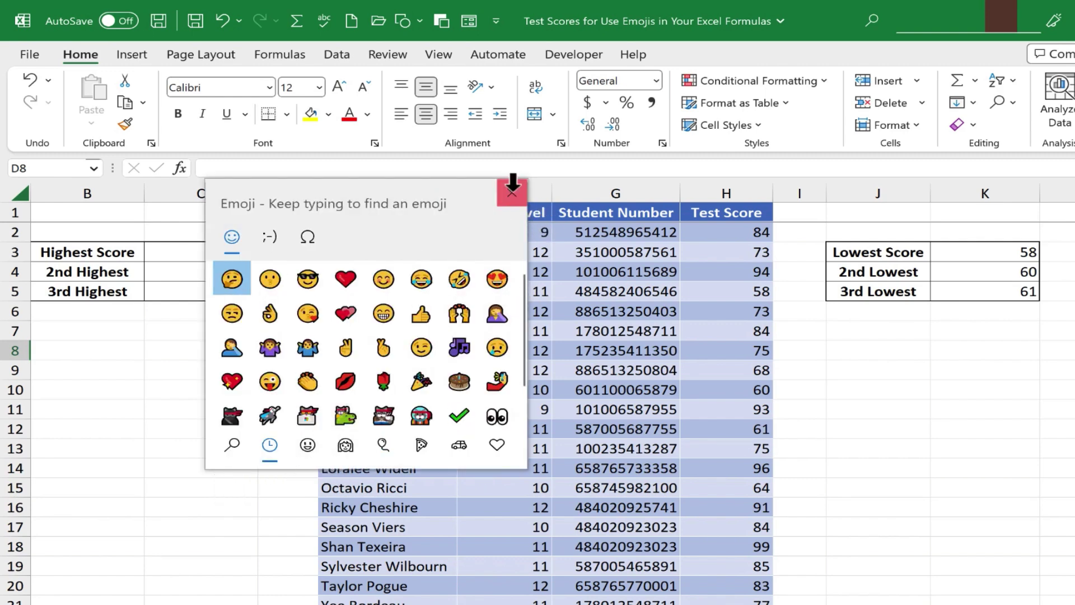
click(512, 193)
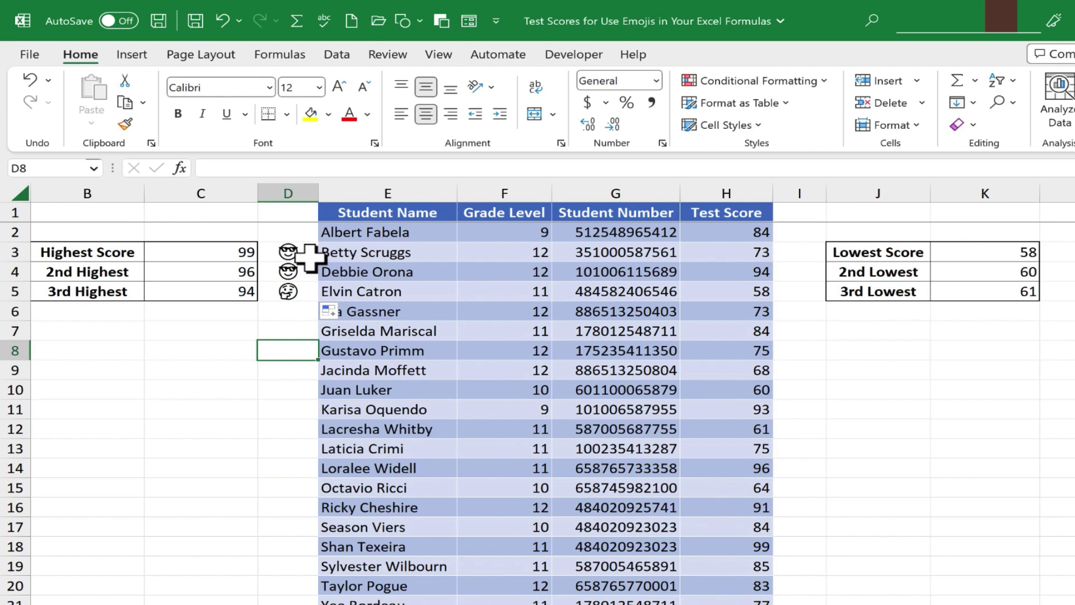
Draw a small text box just below the scores table using Insert > Text > Text Box
click(132, 54)
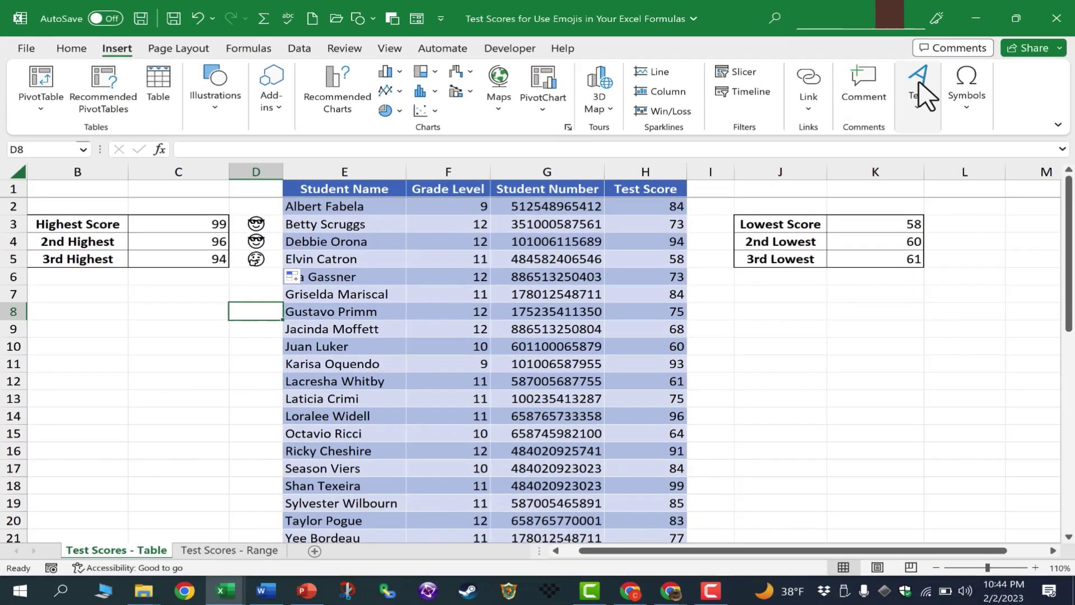
click(917, 96)
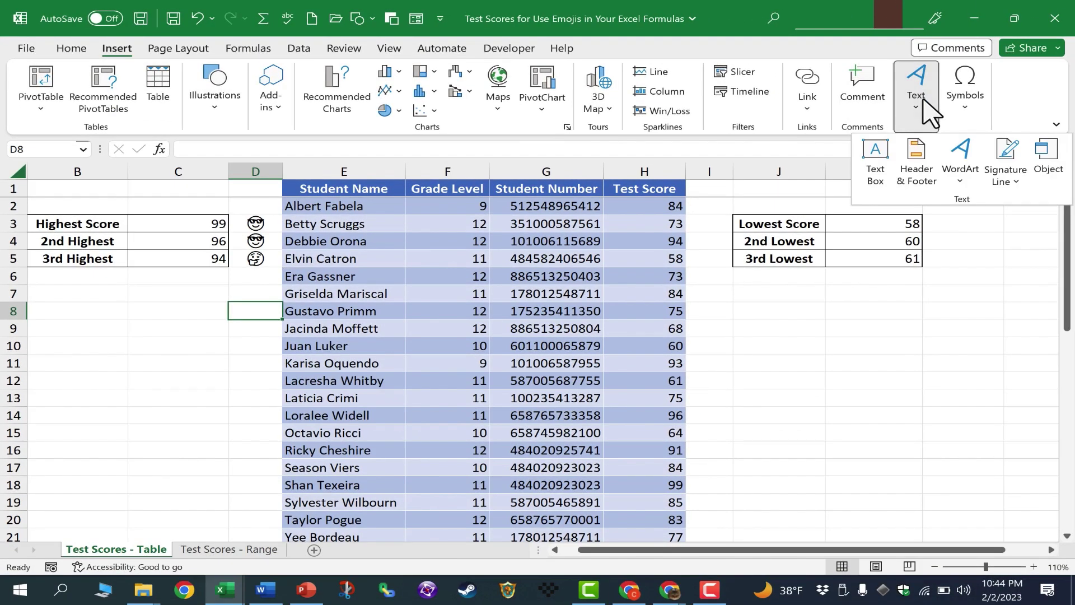
click(877, 162)
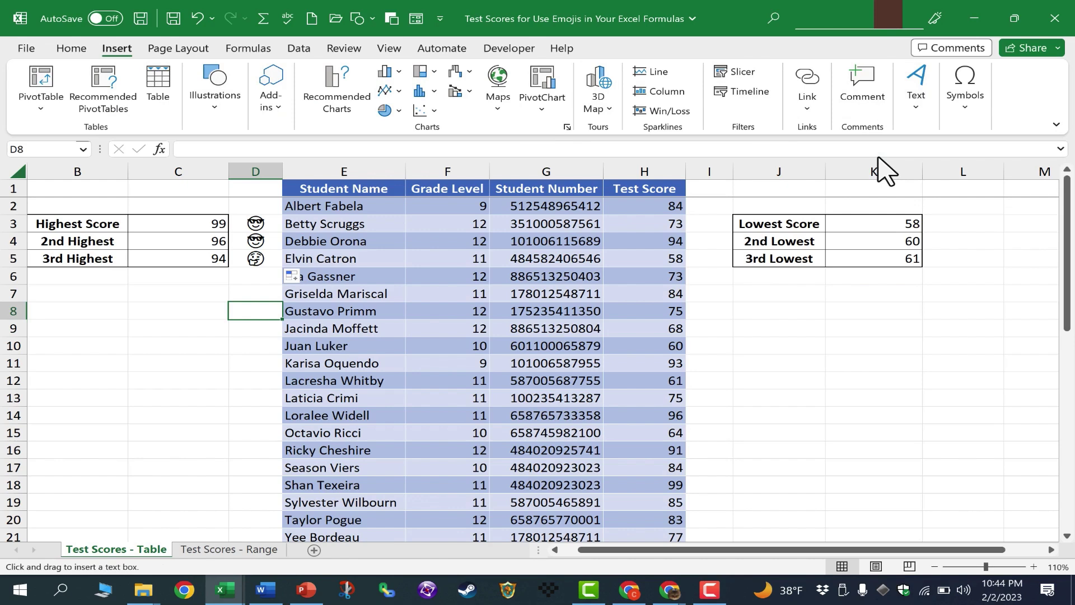
drag(192, 292, 178, 336)
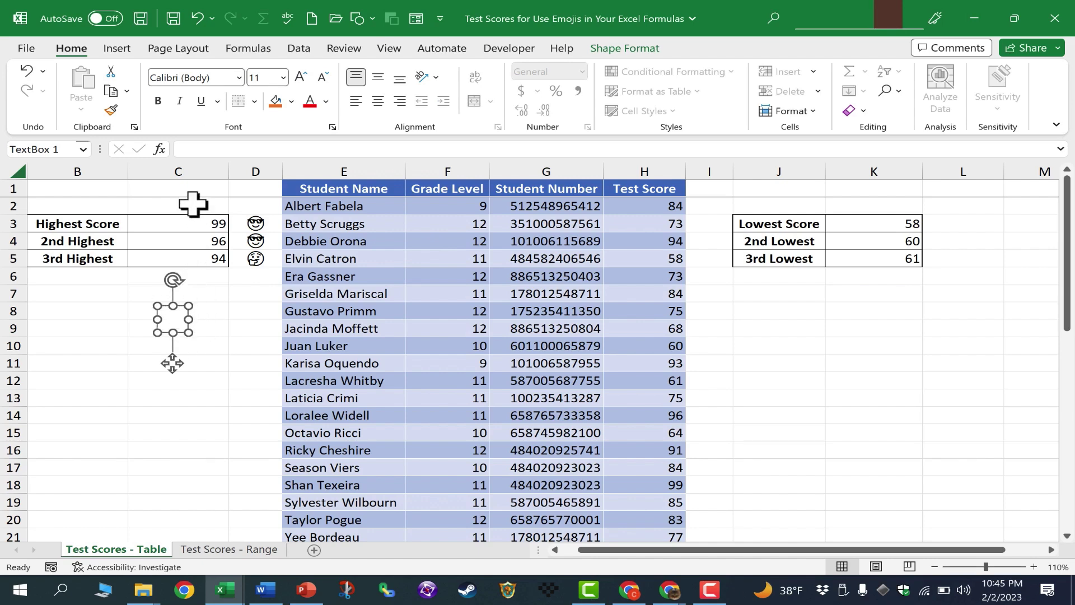
Link TextBox 1 to =$D$3 so it displays the sunglasses emoji
click(199, 150)
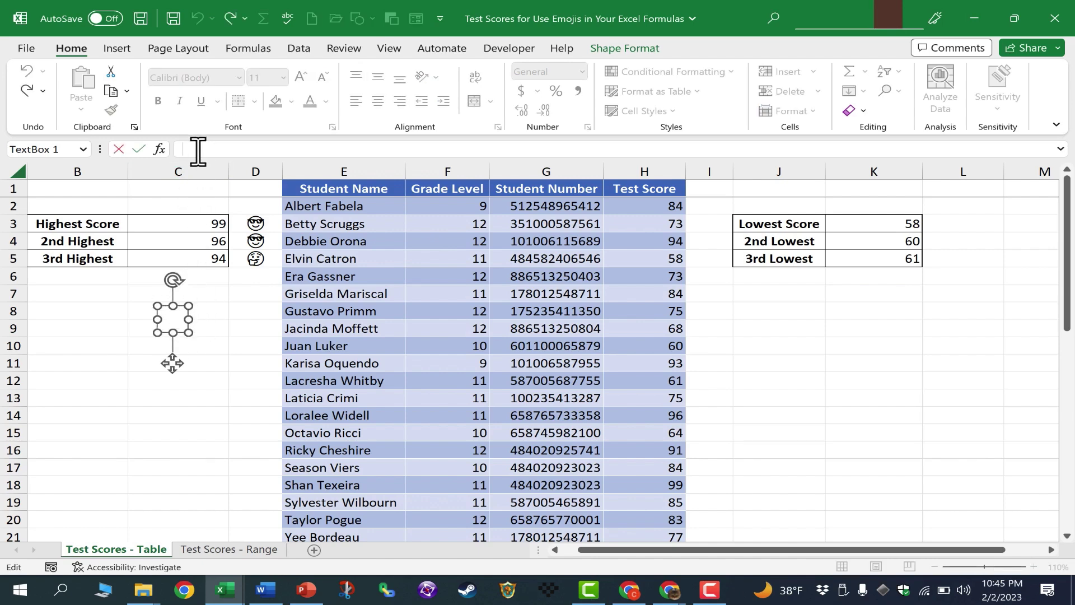
click(263, 222)
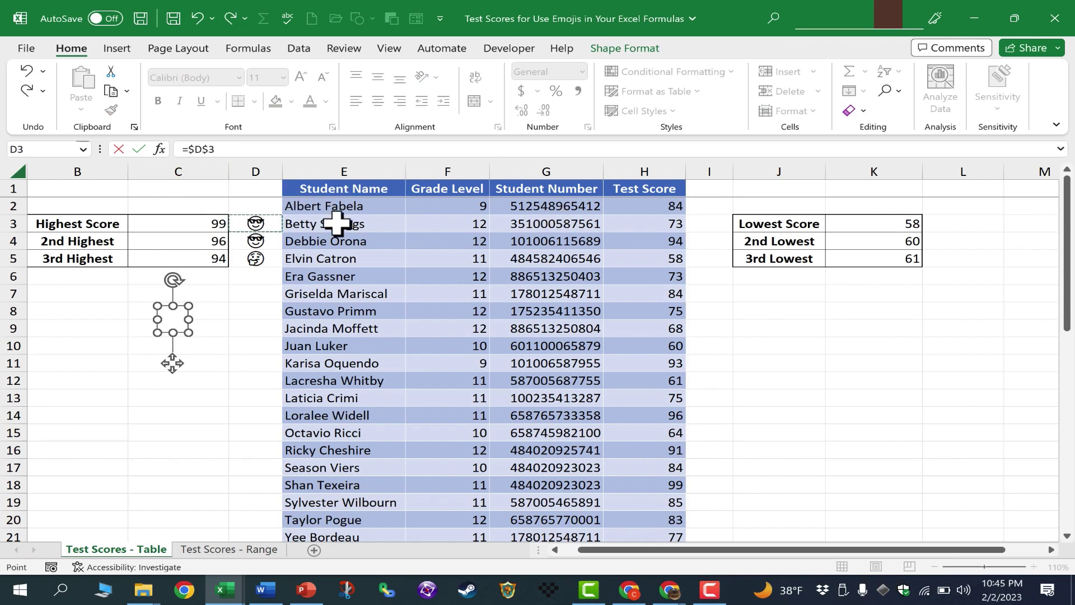
key(Return)
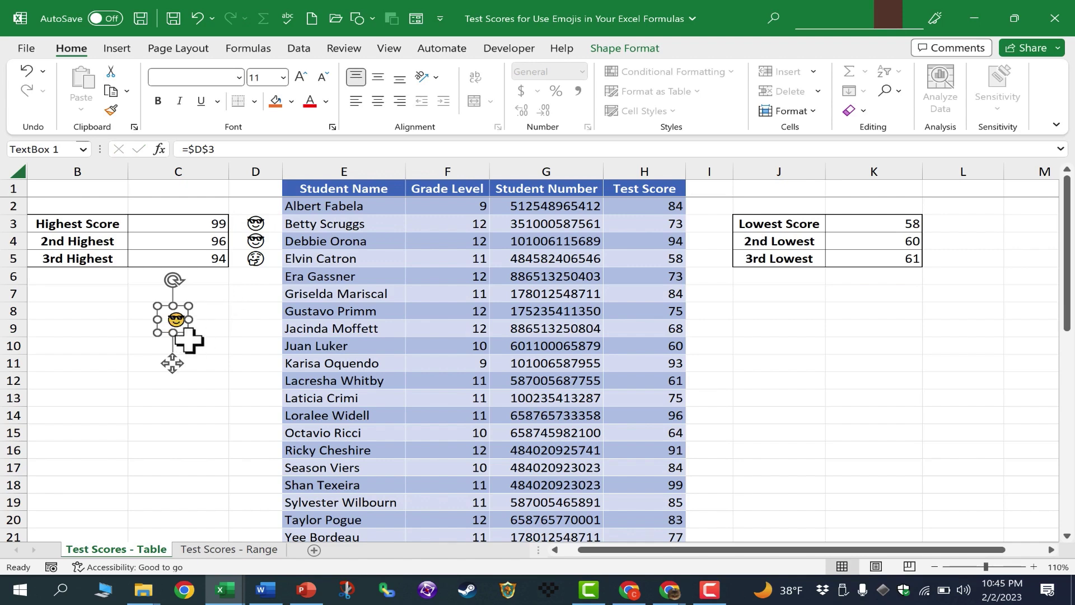
Test the link by changing C3 to 45 and undoing, then place the box over D3
drag(189, 340, 960, 342)
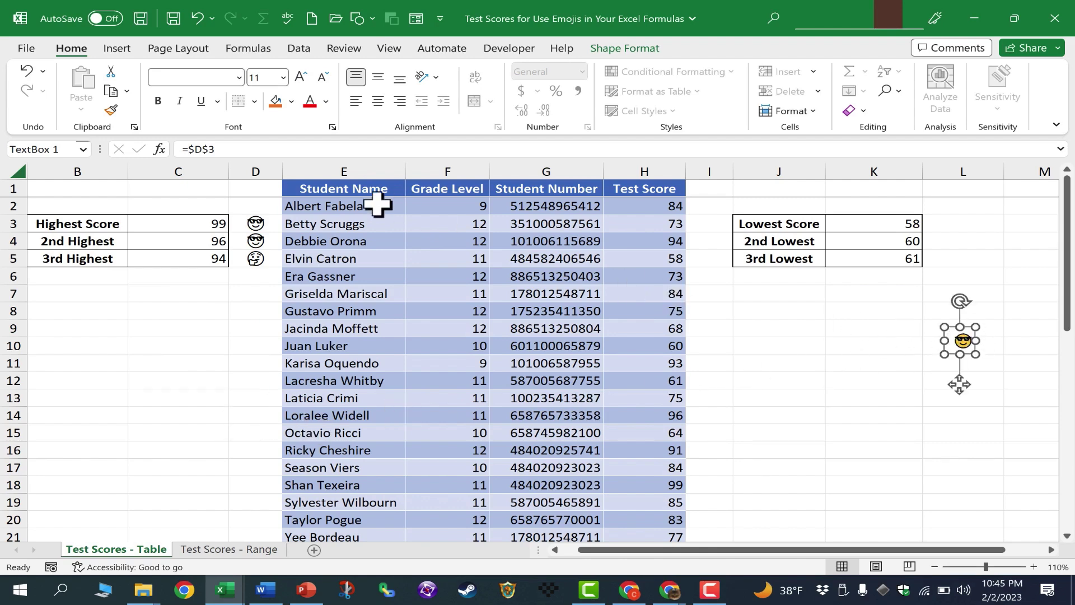
click(219, 226)
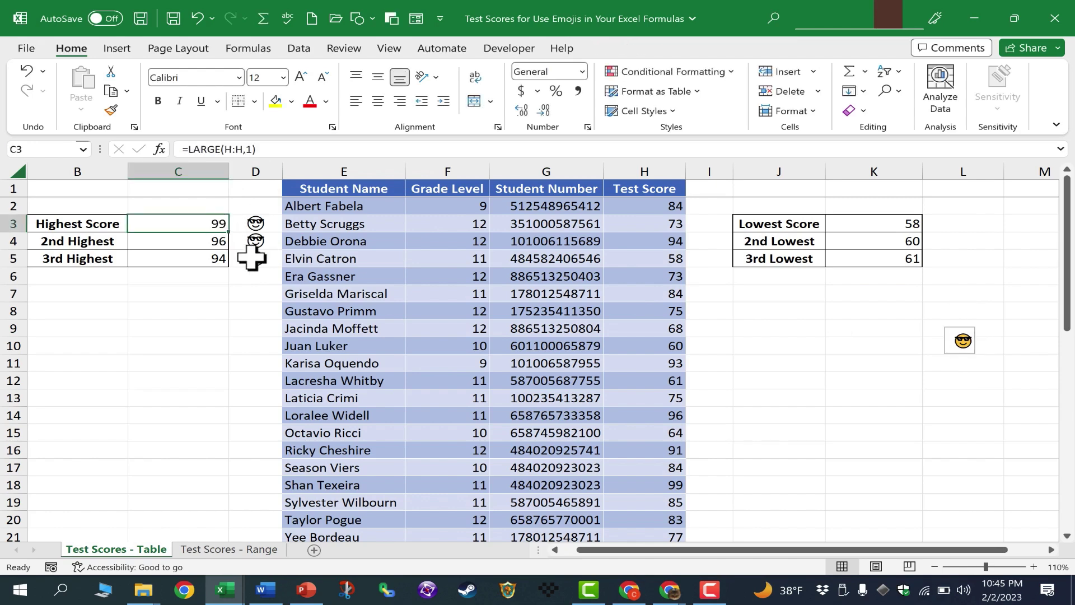
text(45)
key(Return)
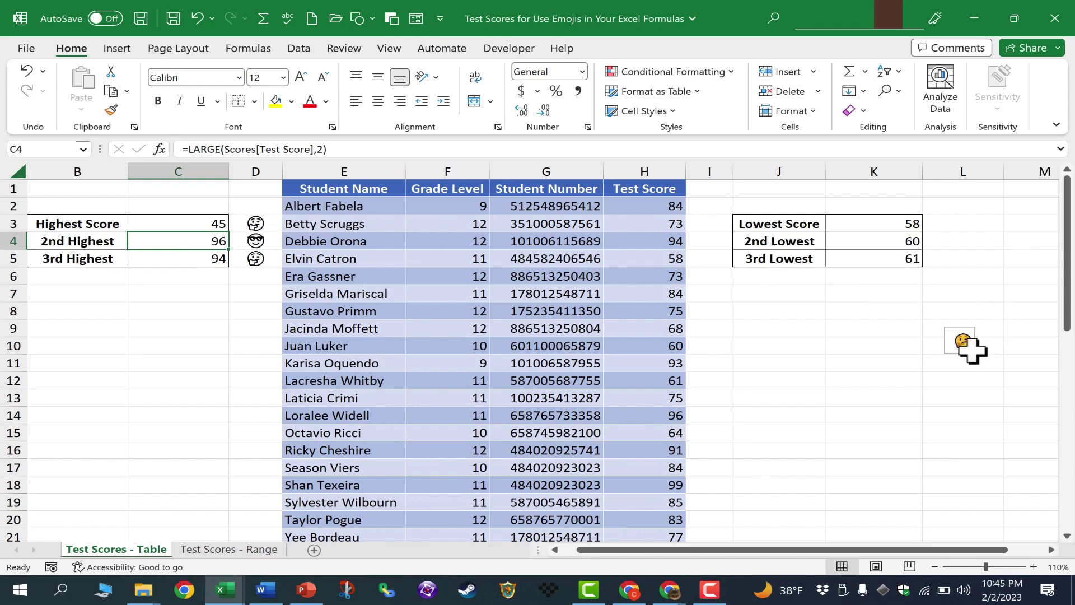
key(ctrl+z)
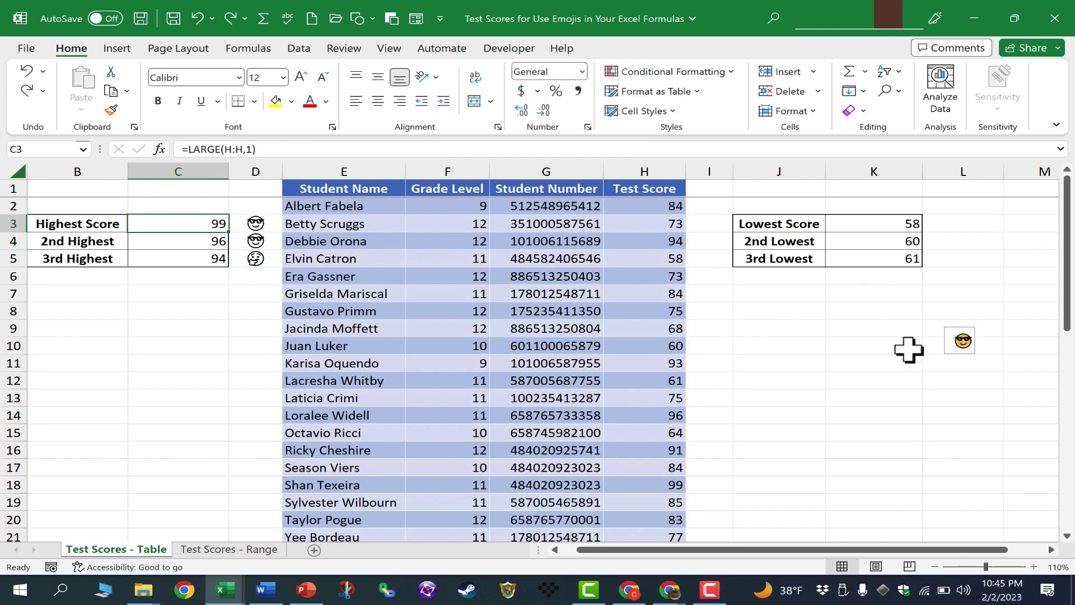
drag(968, 327, 260, 204)
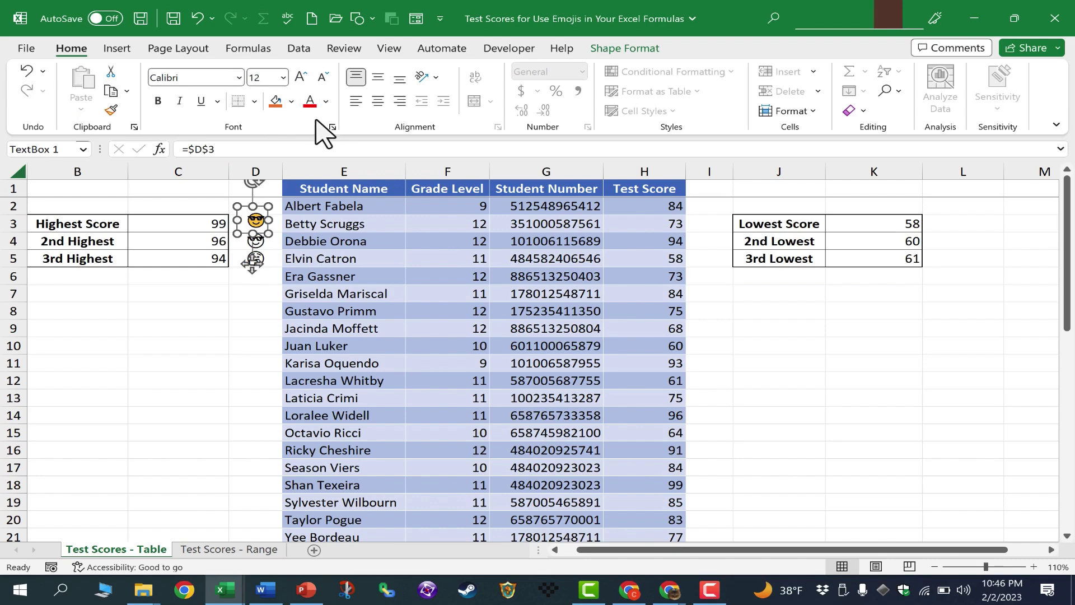
Set TextBox 1 to No Fill and No Outline so only the colour emoji shows
click(291, 102)
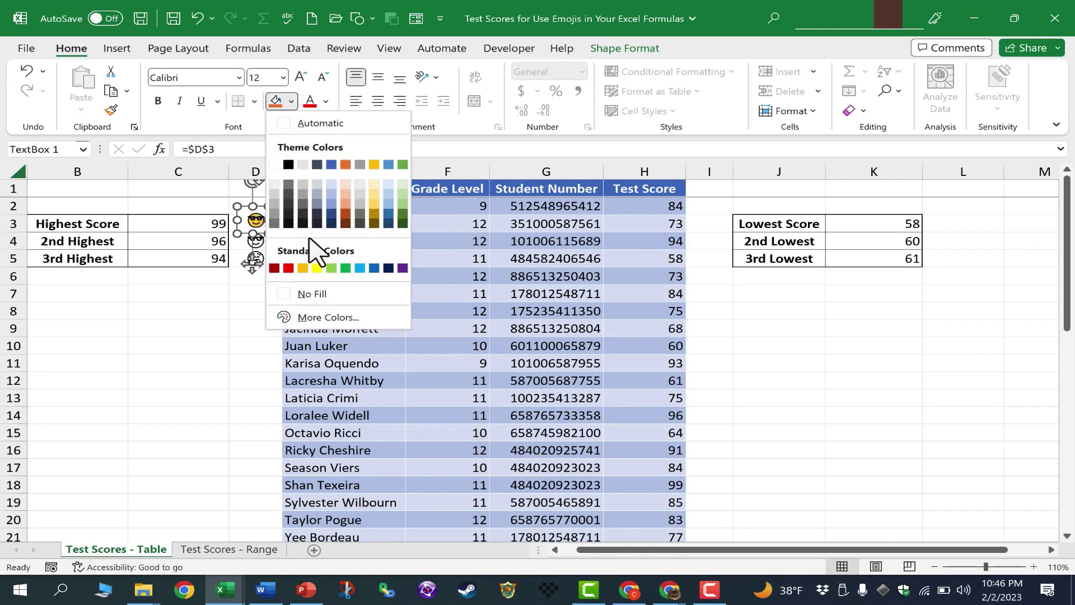
click(312, 294)
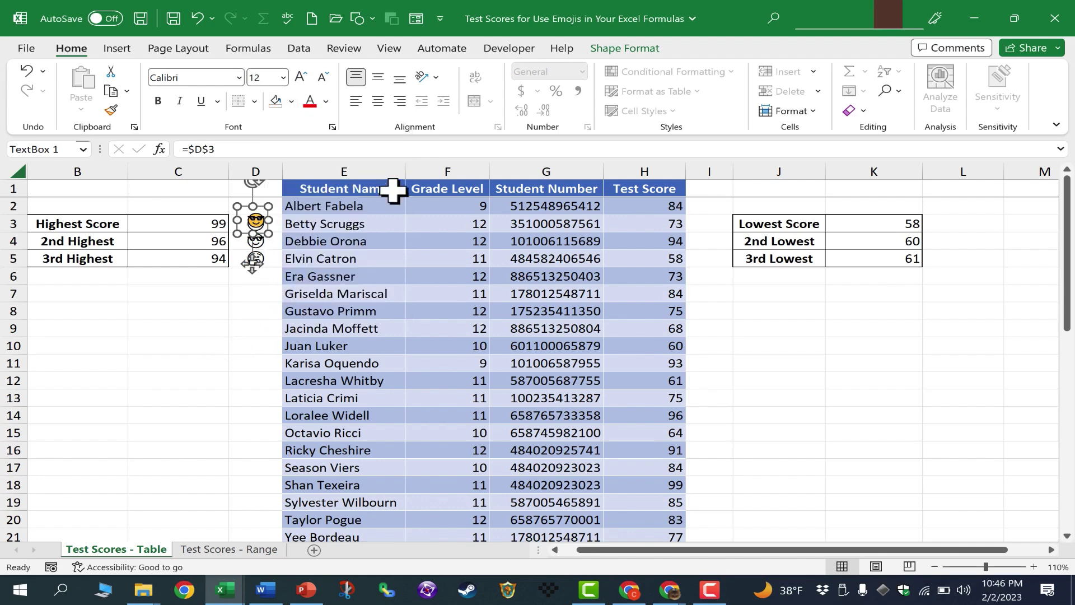
click(624, 50)
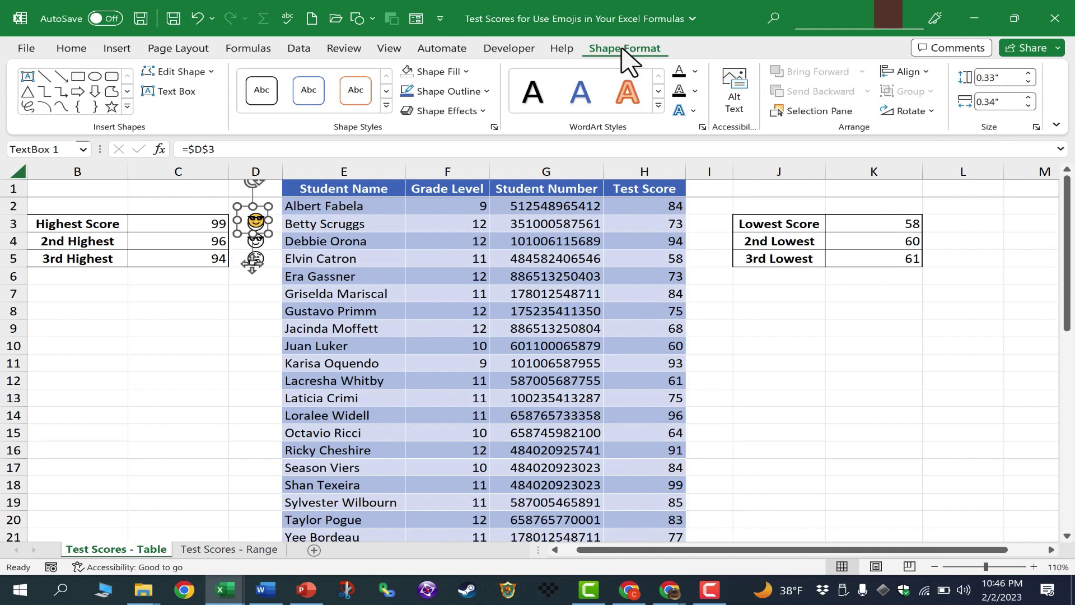
click(464, 72)
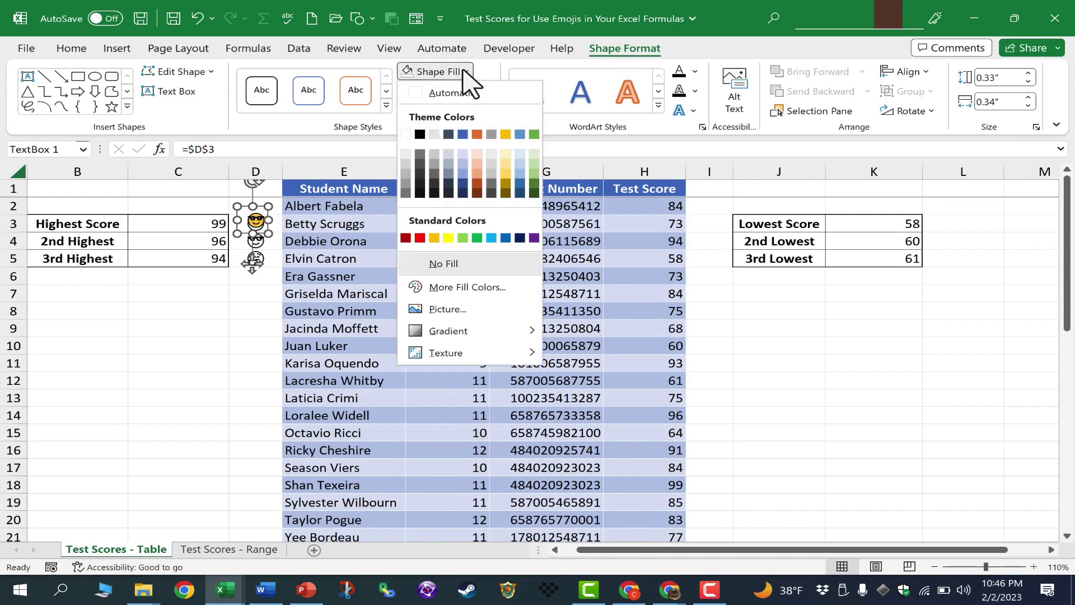
click(439, 263)
click(482, 92)
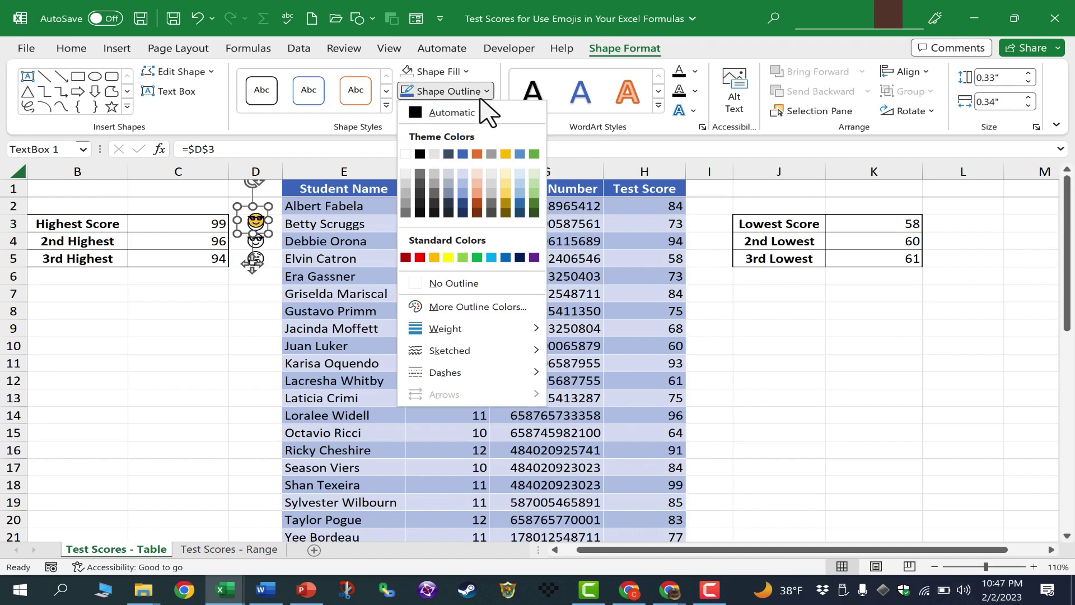
click(448, 283)
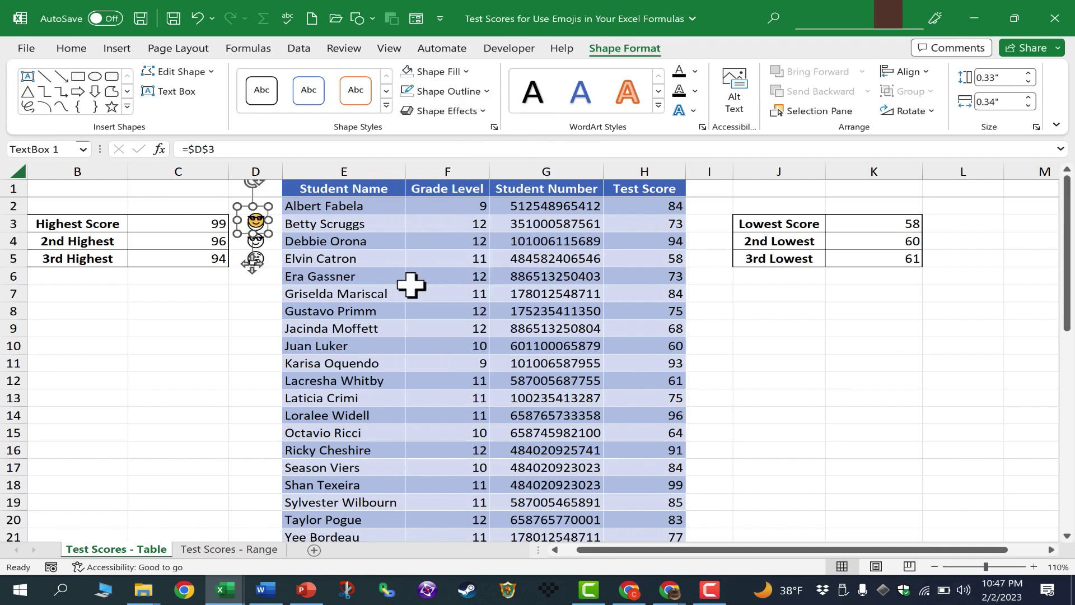
click(213, 327)
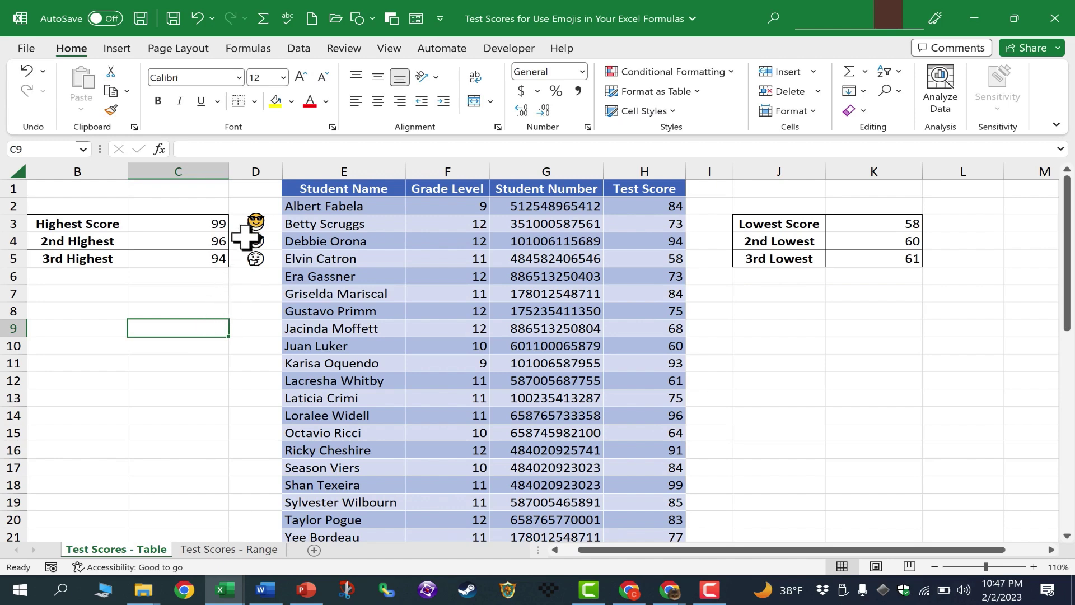
Nudge TextBox 1 down three steps so the colour emoji sits exactly over D3's emoji
click(257, 220)
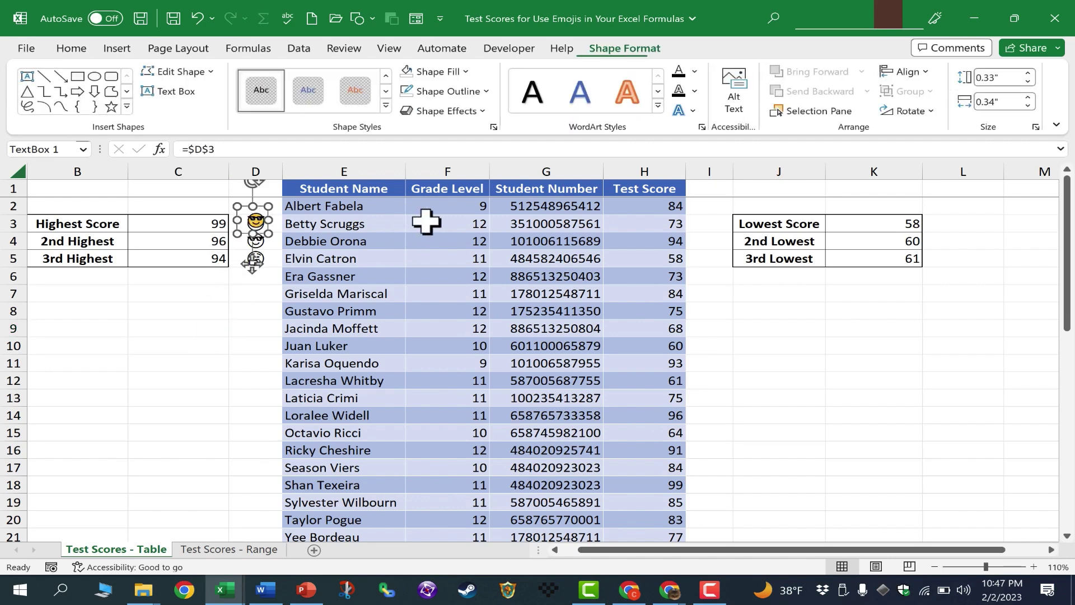
click(193, 310)
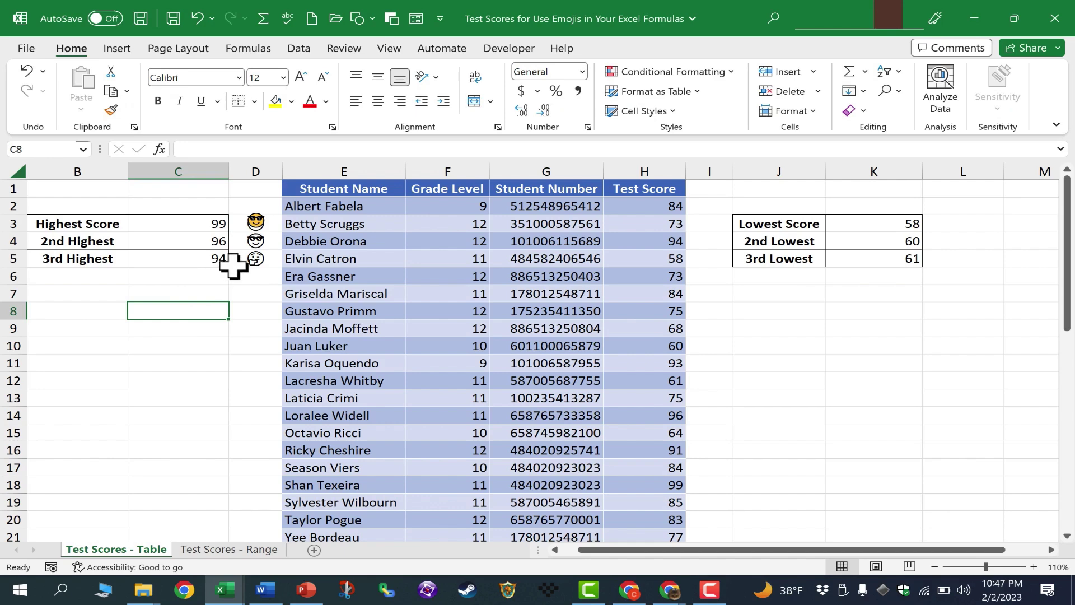
click(260, 219)
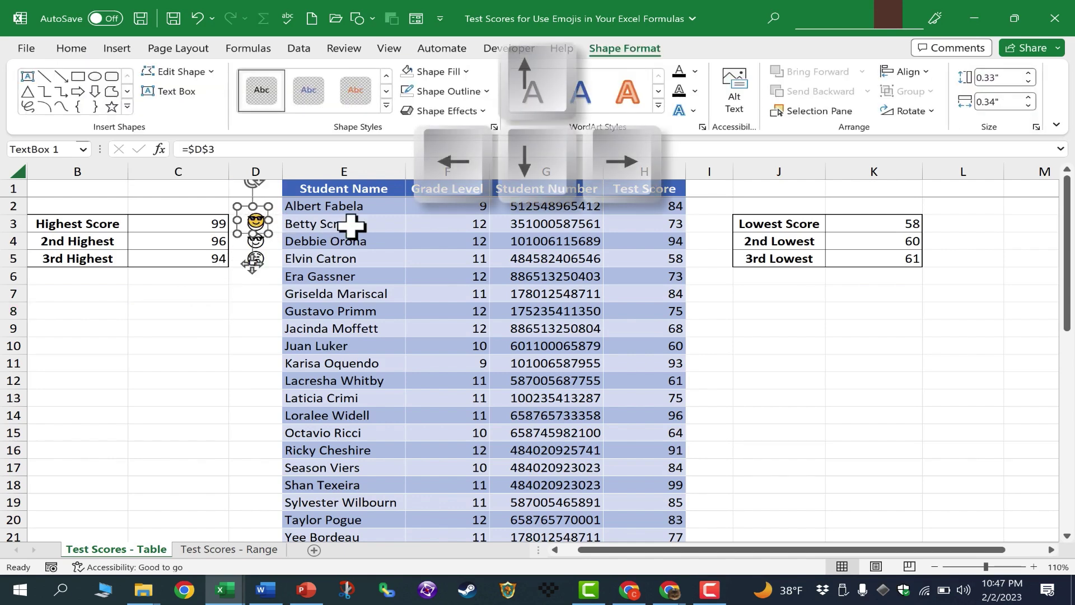
key(Down)
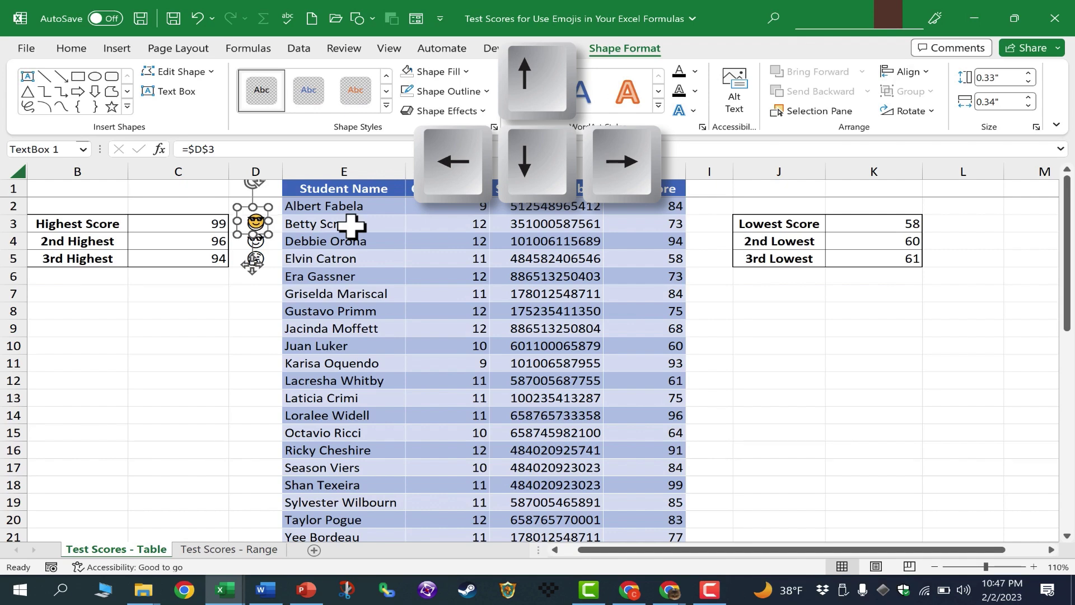
key(Down)
key(Down)
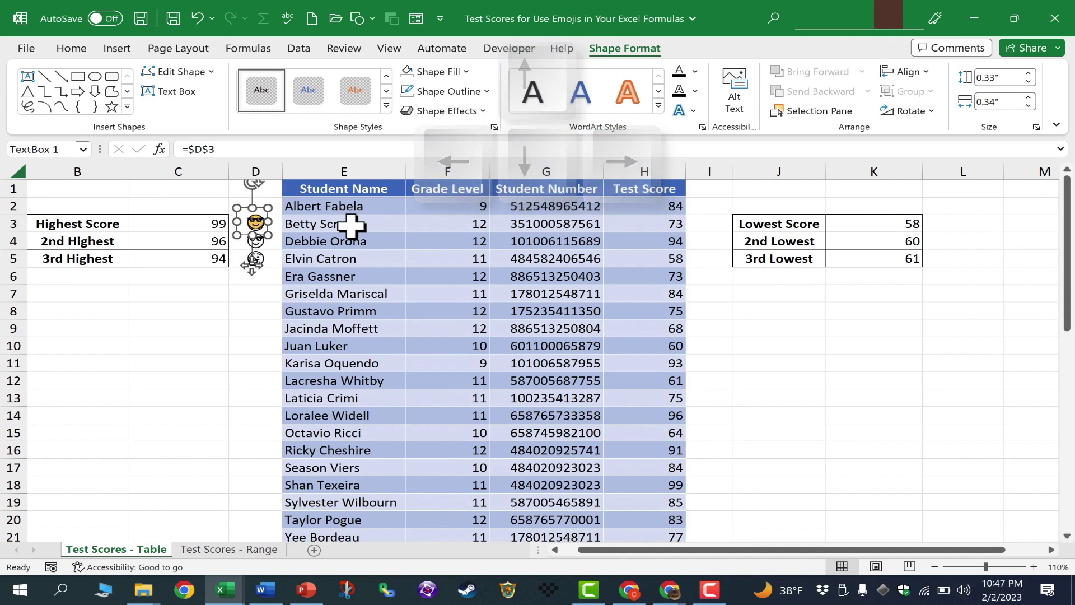
key(Down)
key(Down)
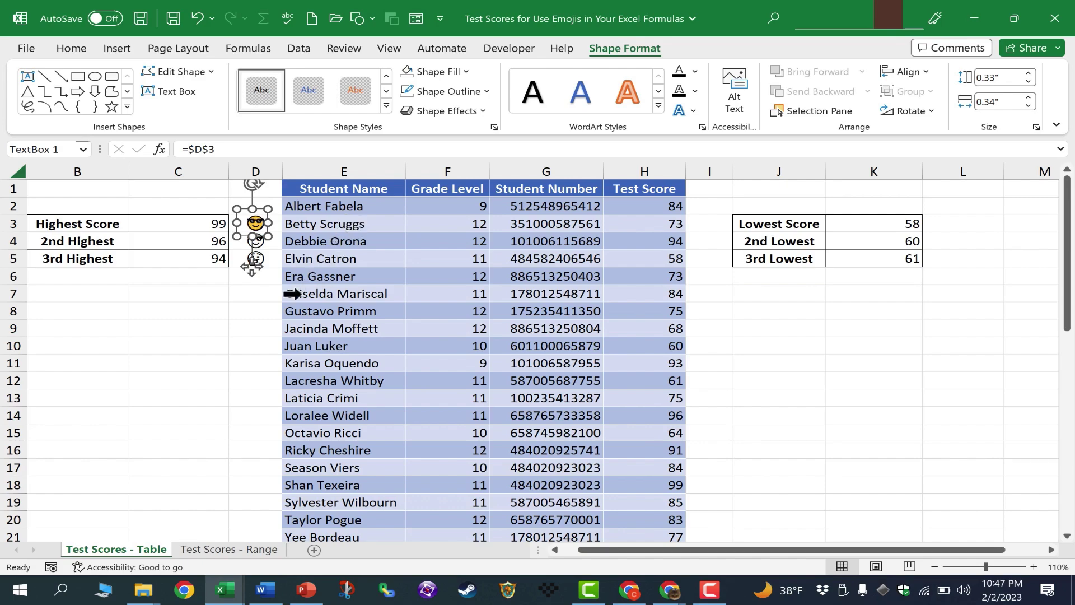
click(216, 327)
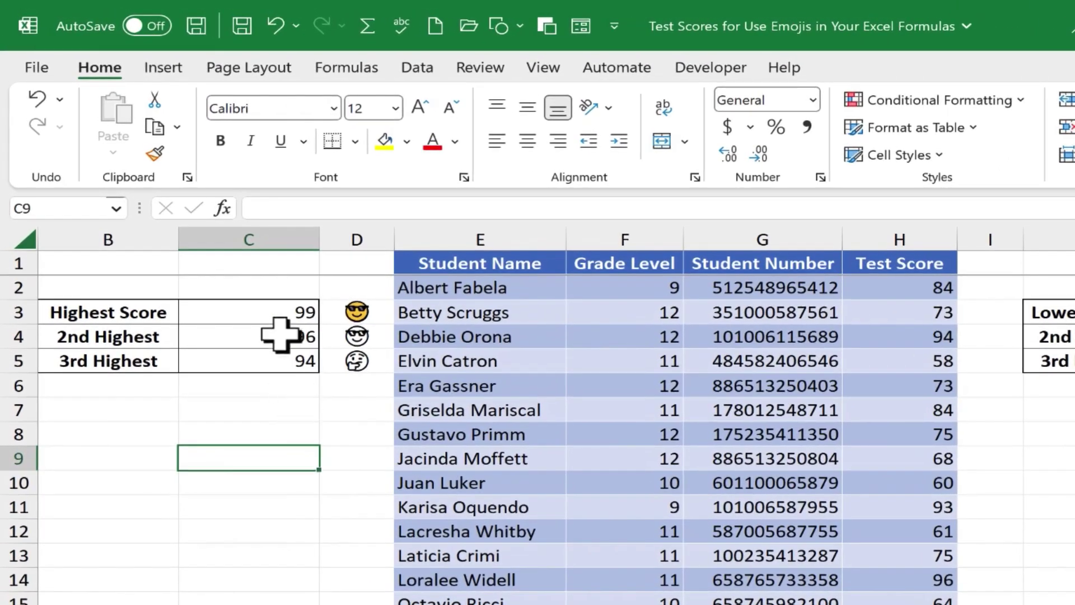
Test a score of 34 in C3 to see the emoji update, then undo to restore 99
click(293, 308)
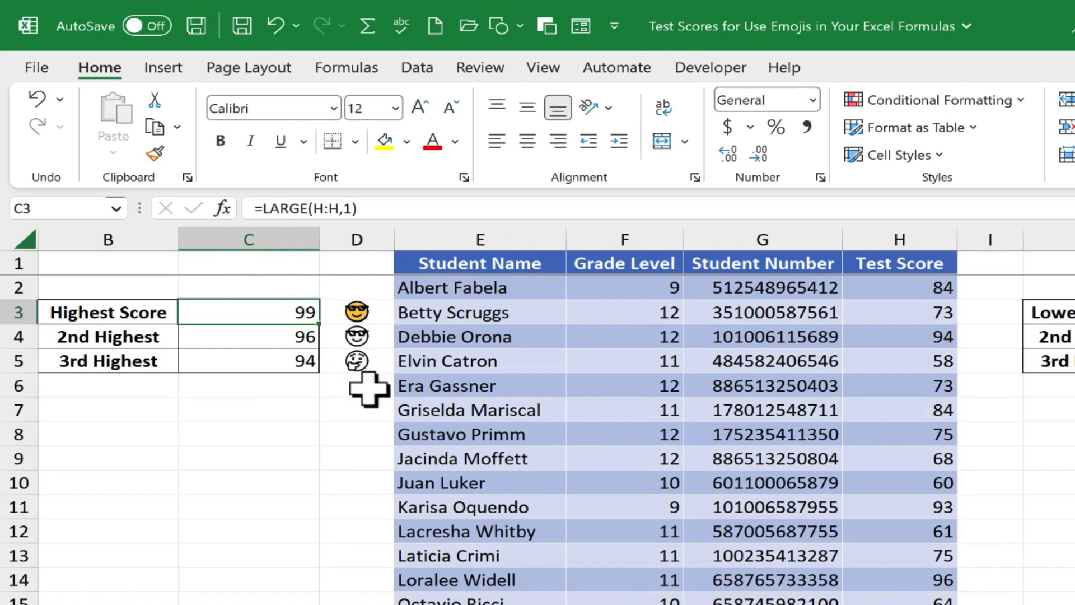
text(34)
key(Return)
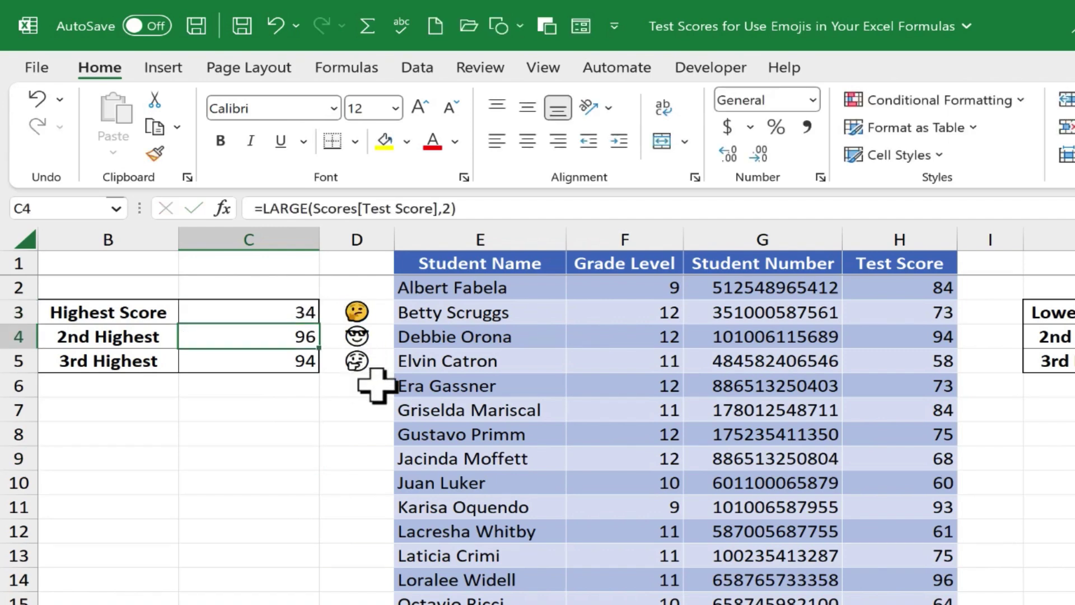
key(ctrl+z)
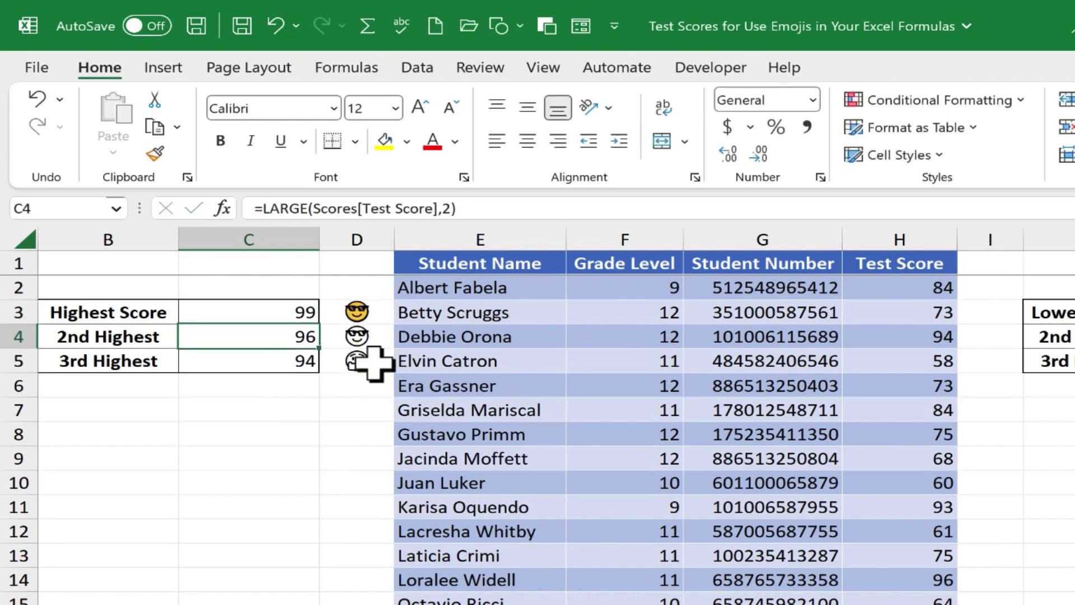
key(Up)
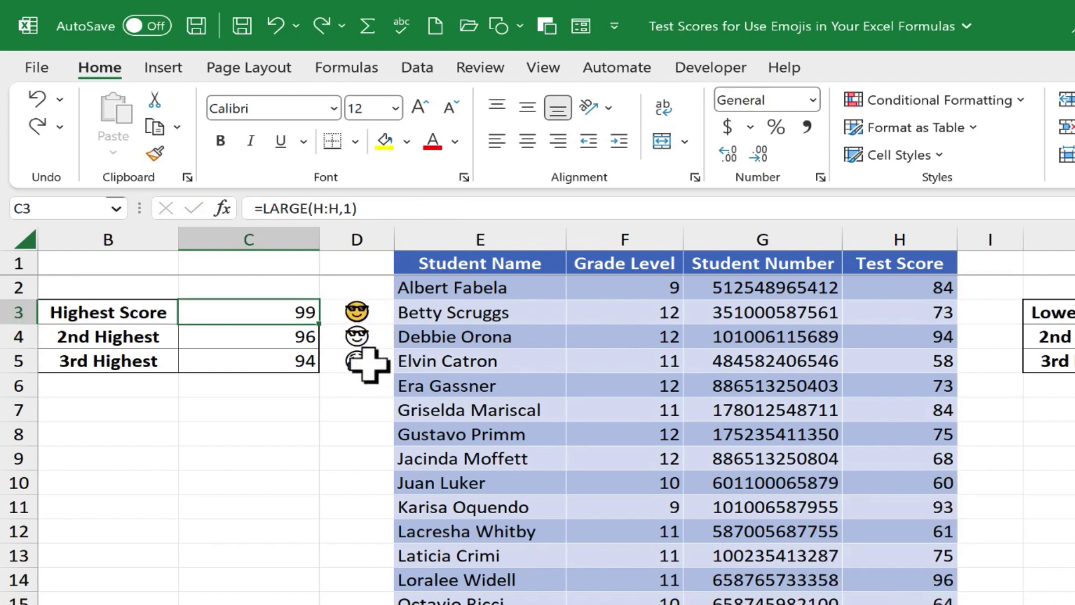
Duplicate the colour emoji box and change the copy's link formula to =D4
click(356, 311)
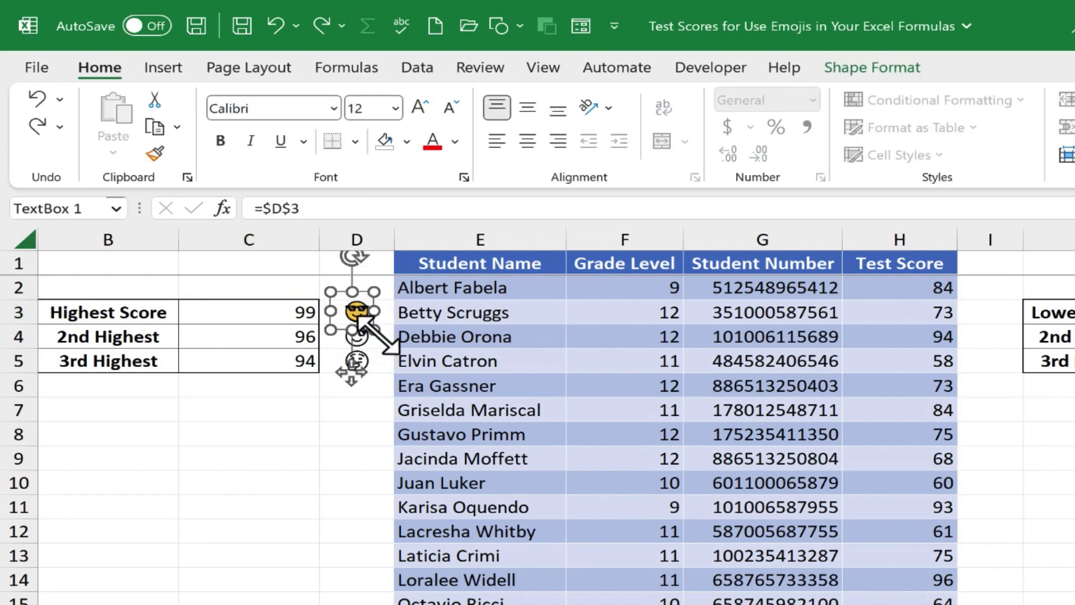
key(ctrl+c)
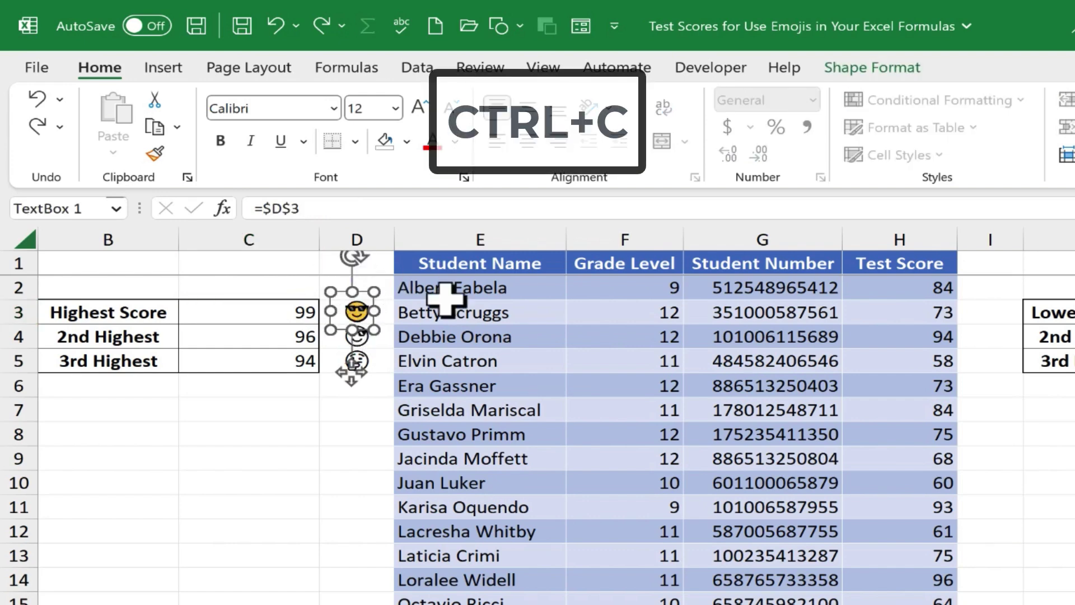
key(ctrl+v)
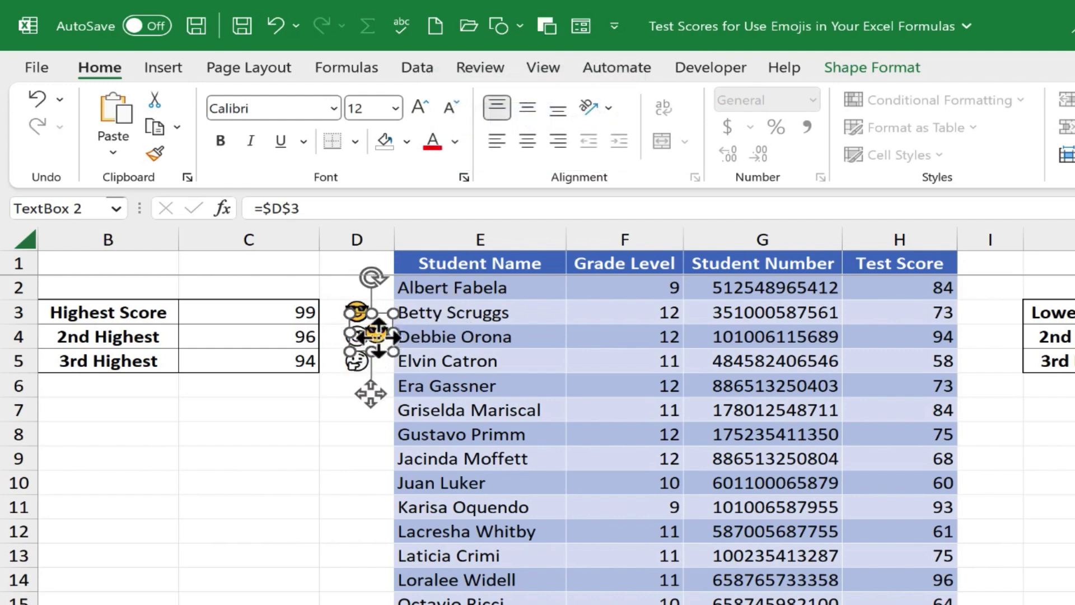
drag(263, 208, 324, 211)
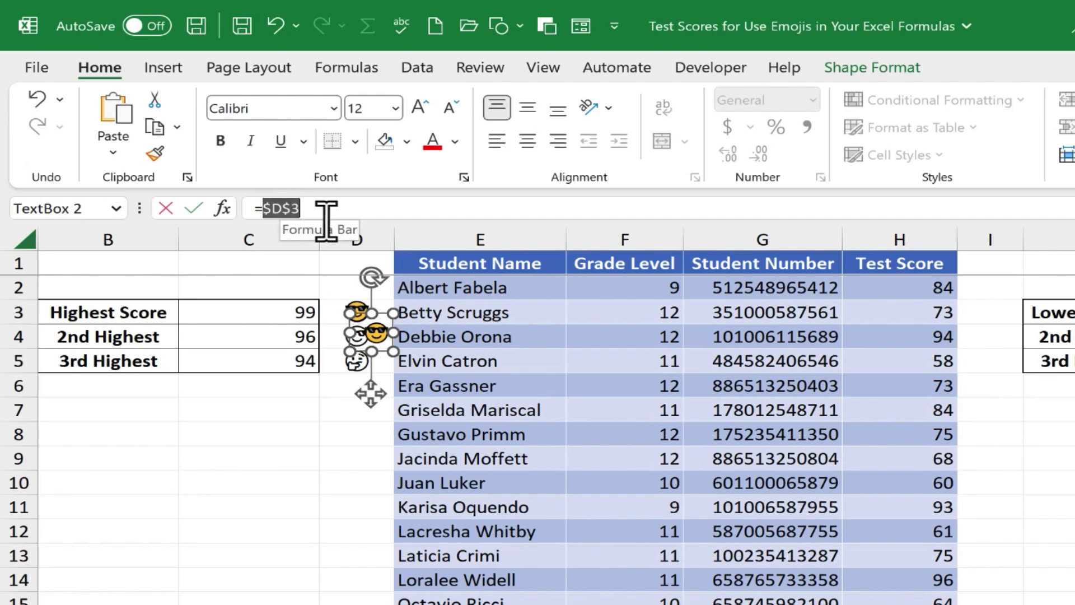
text(d)
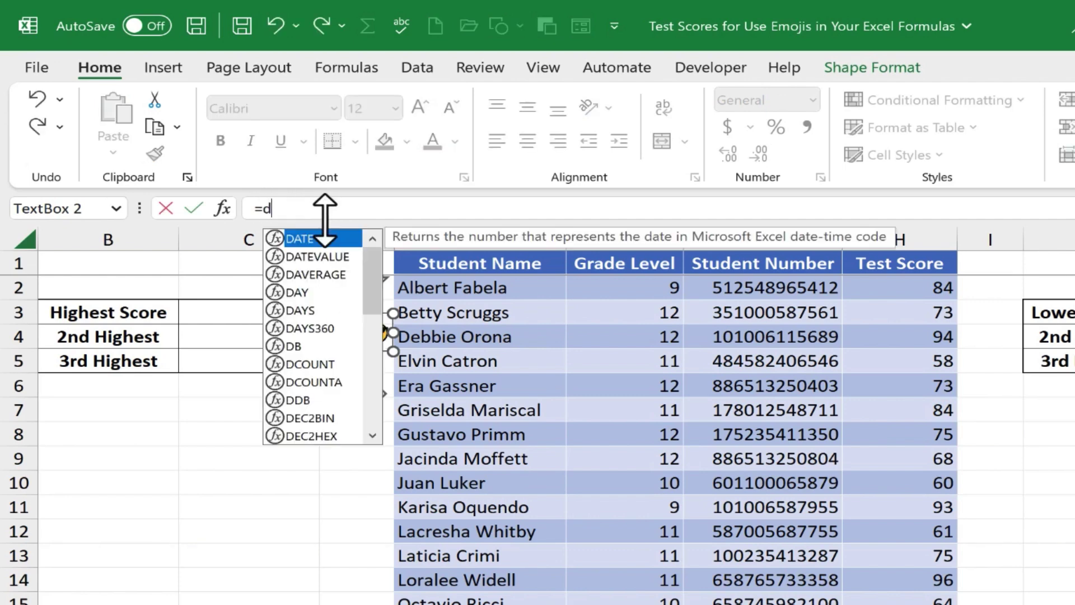
text(4)
key(Return)
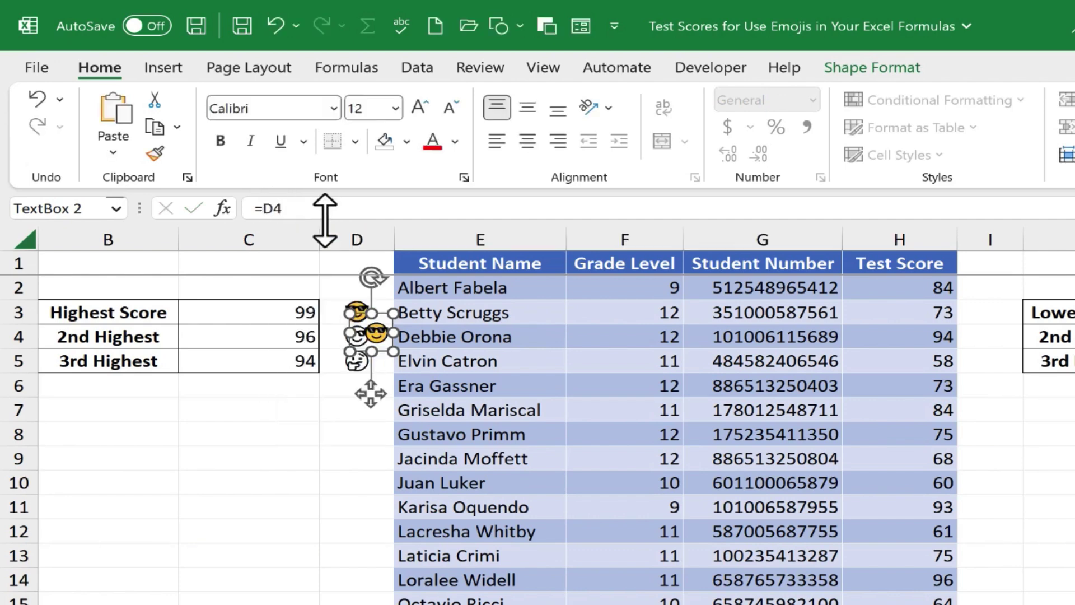
click(364, 357)
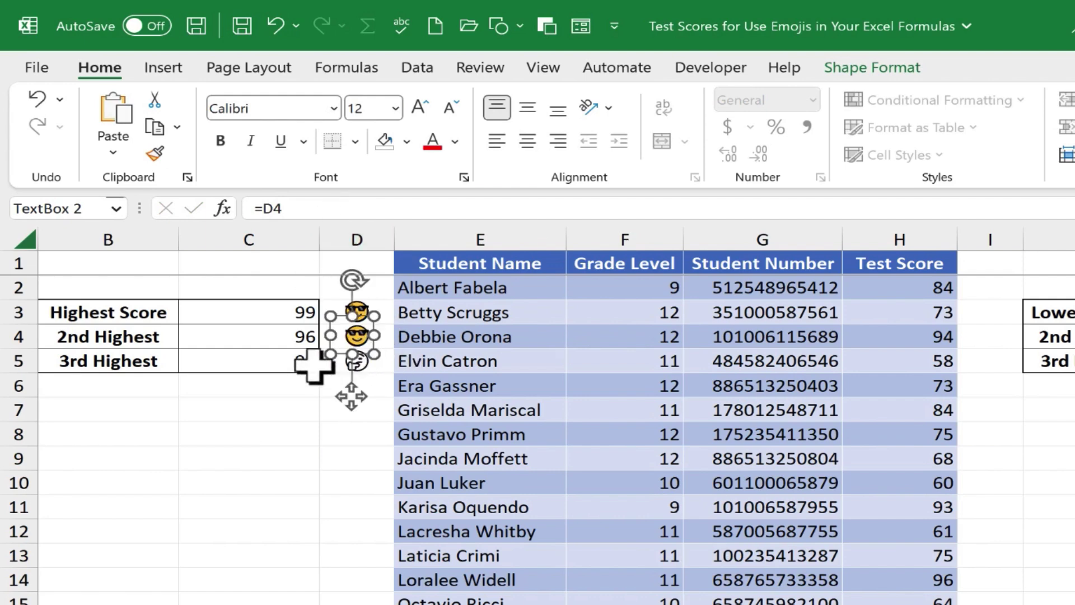
Test a score of 3 in C4 to check the emoji, then undo to restore 96
click(286, 337)
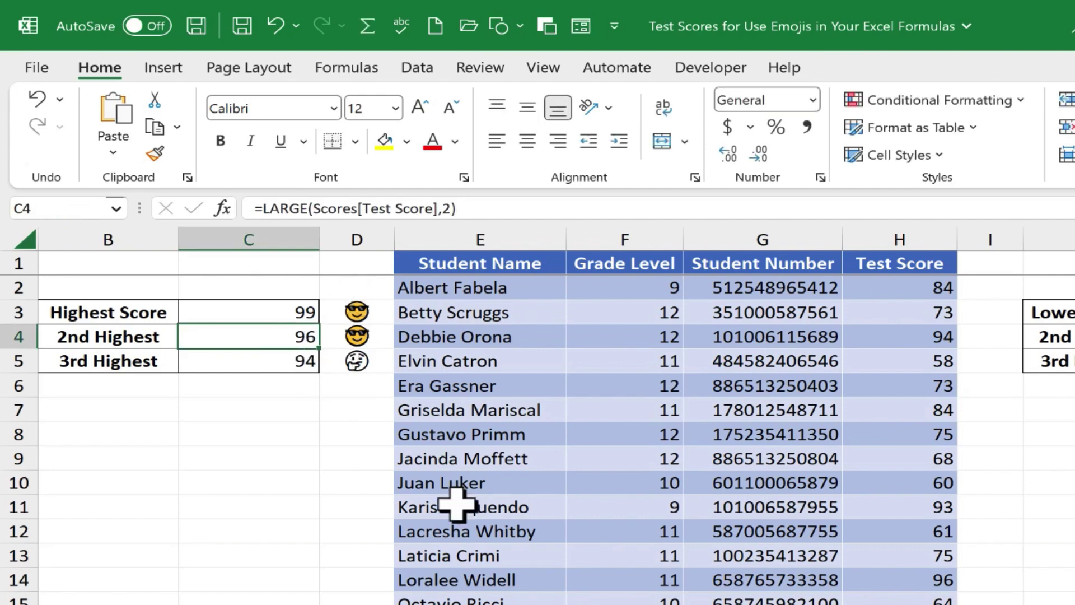
text(3)
key(Return)
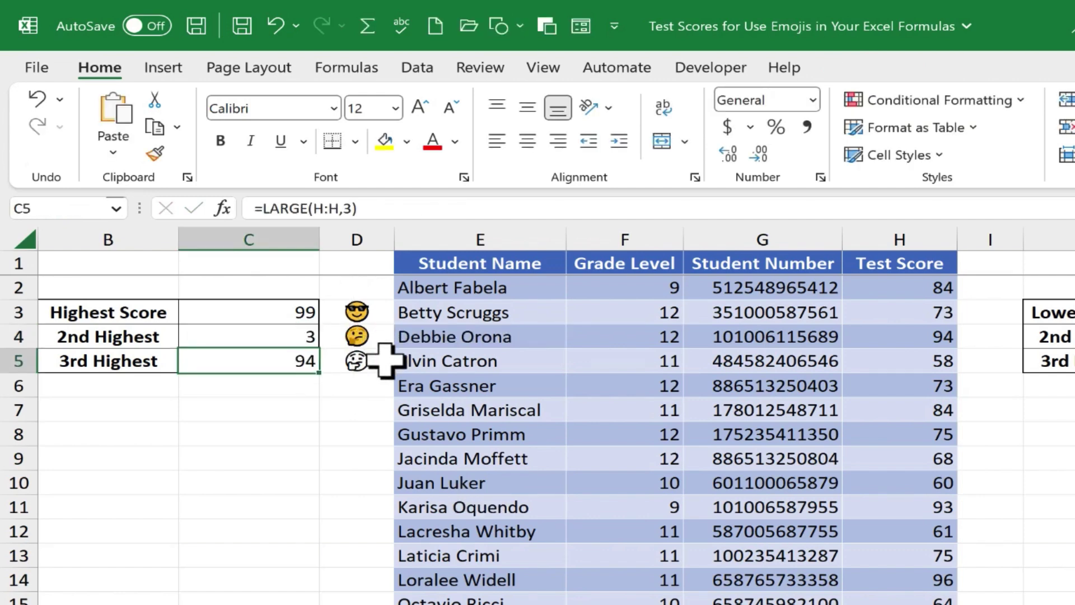
key(ctrl+z)
Drag another copy of the emoji box over D5 and link it to =D5
drag(356, 364, 351, 421)
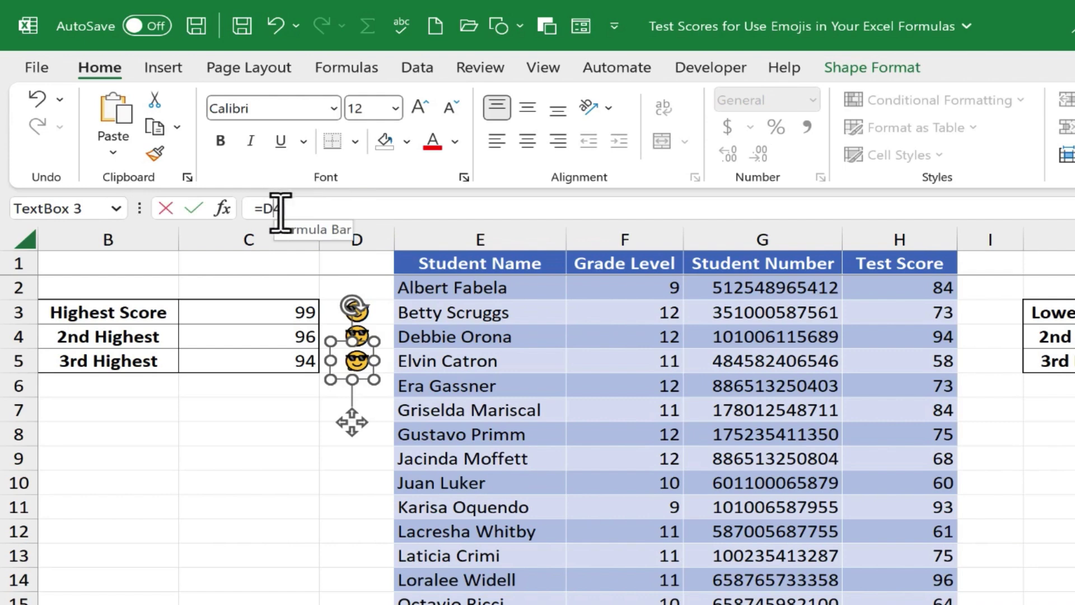
drag(278, 211, 291, 215)
text(5)
key(Return)
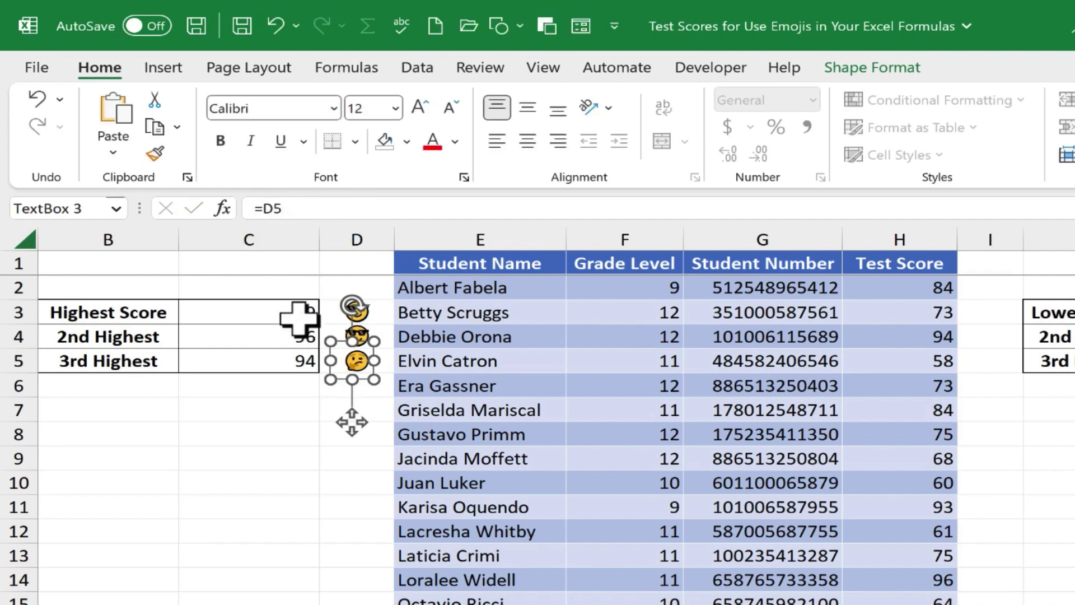
click(284, 434)
click(1072, 458)
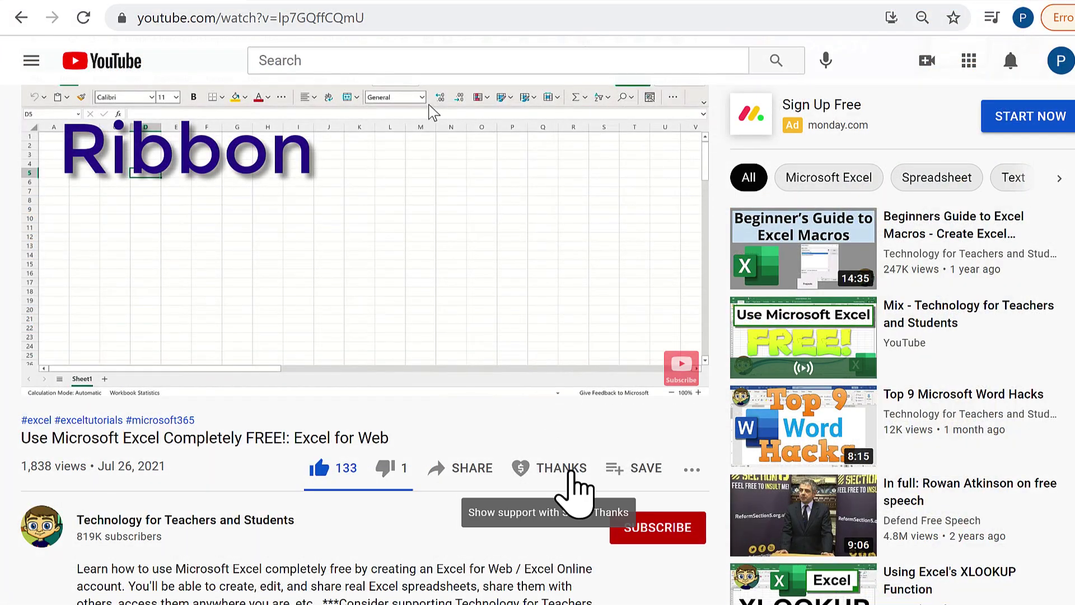
Open the Super Thanks dialog under the Excel for Web video
click(567, 470)
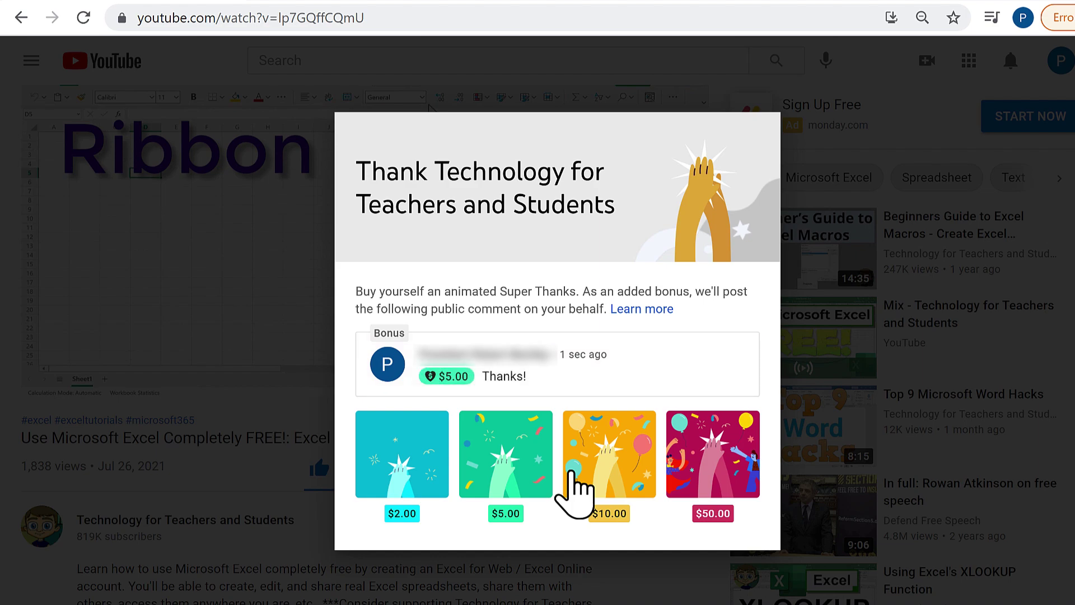